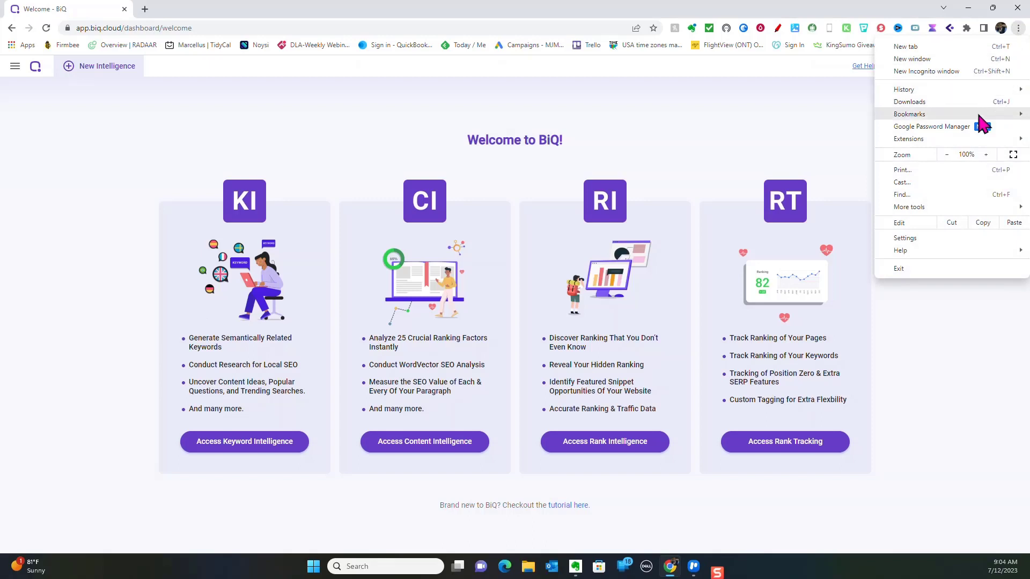
# Step: Show the browser in full screen and open the Keyword Intelligence module
pyautogui.click(1013, 154)
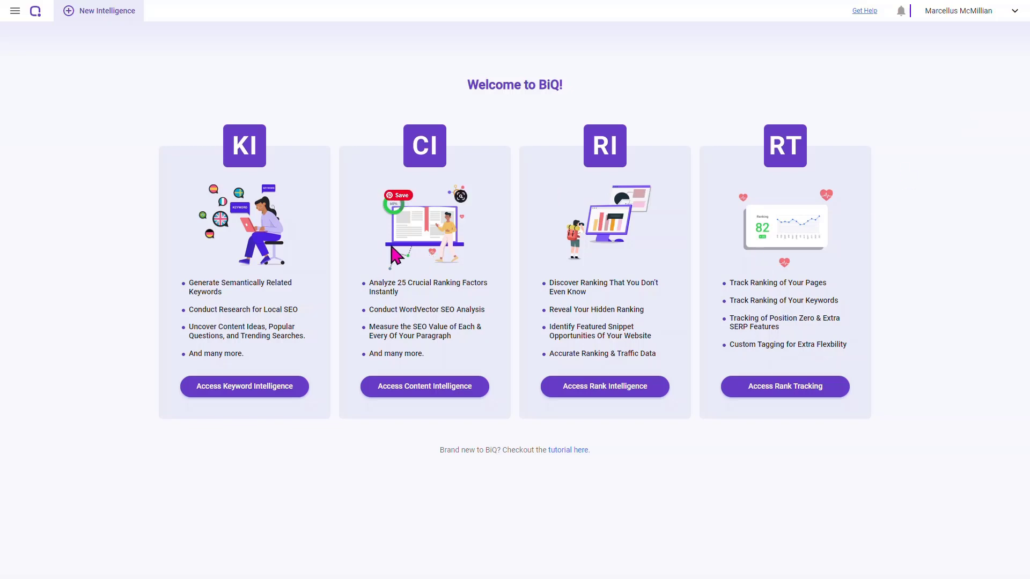
pyautogui.click(250, 399)
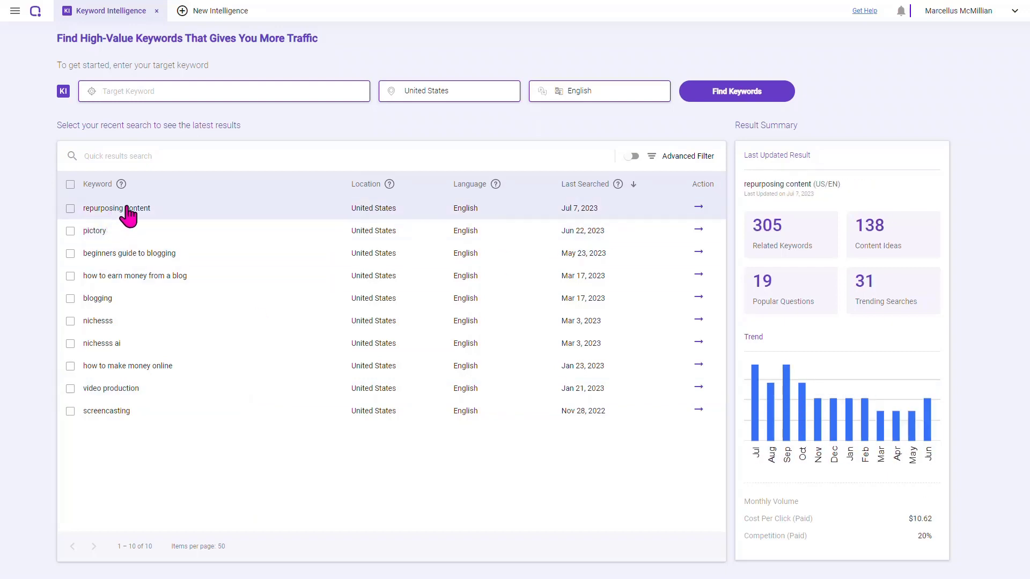
pyautogui.click(70, 210)
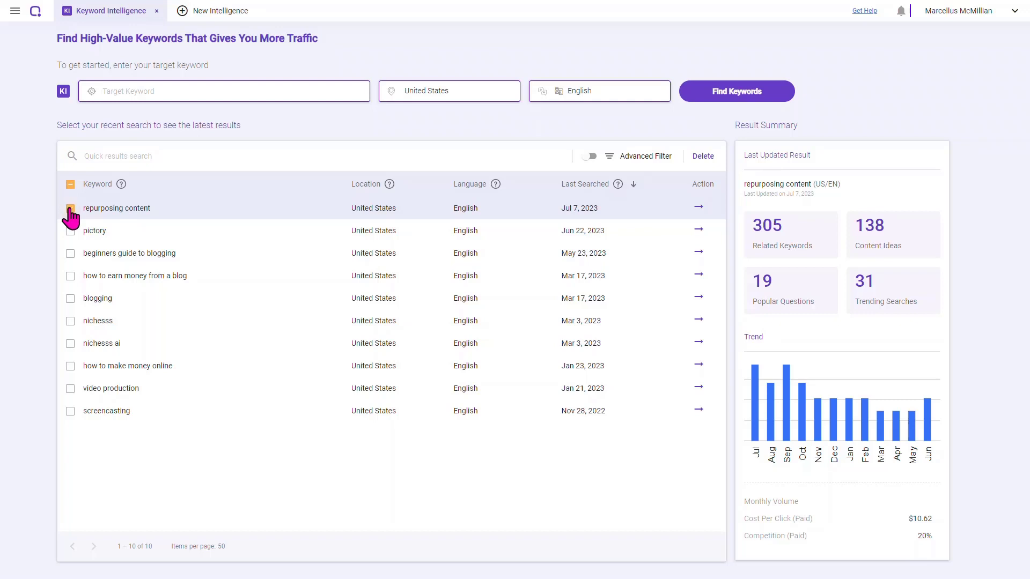
pyautogui.doubleClick(129, 210)
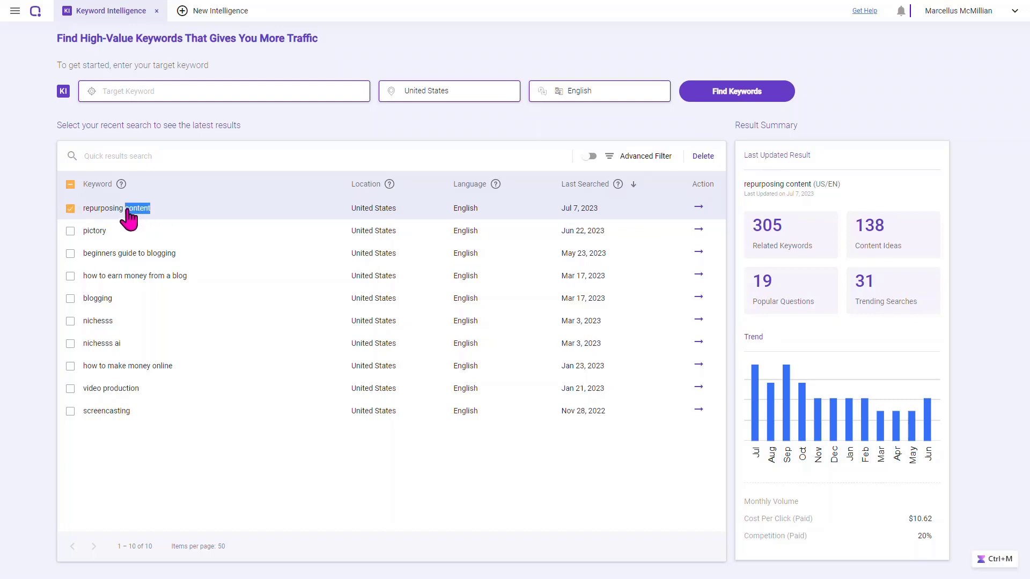
pyautogui.click(71, 210)
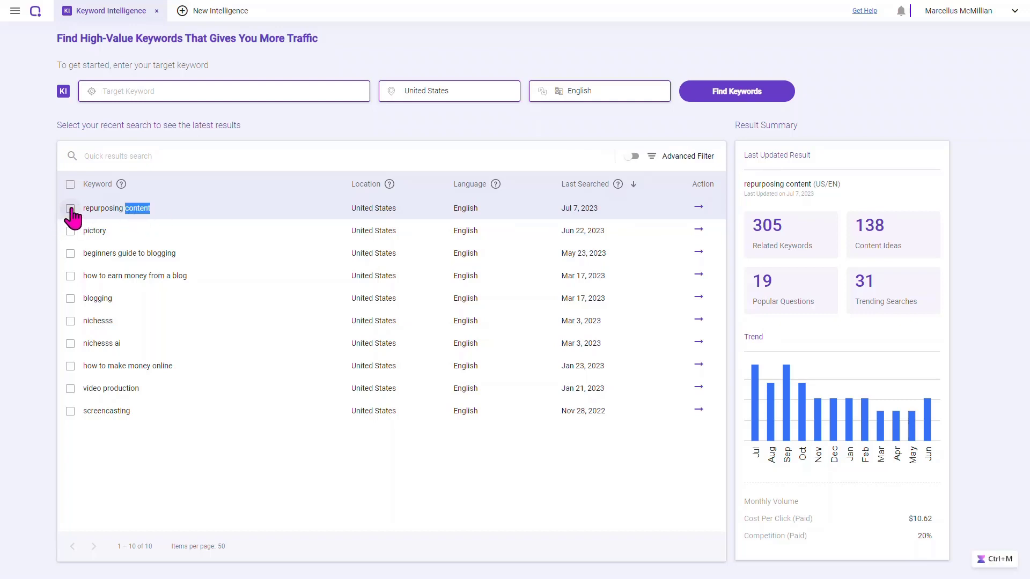
# Step: Open the recent "repurposing content" search results and review the Content Ideas, Trending Searches and Related Keywords lists
pyautogui.click(700, 214)
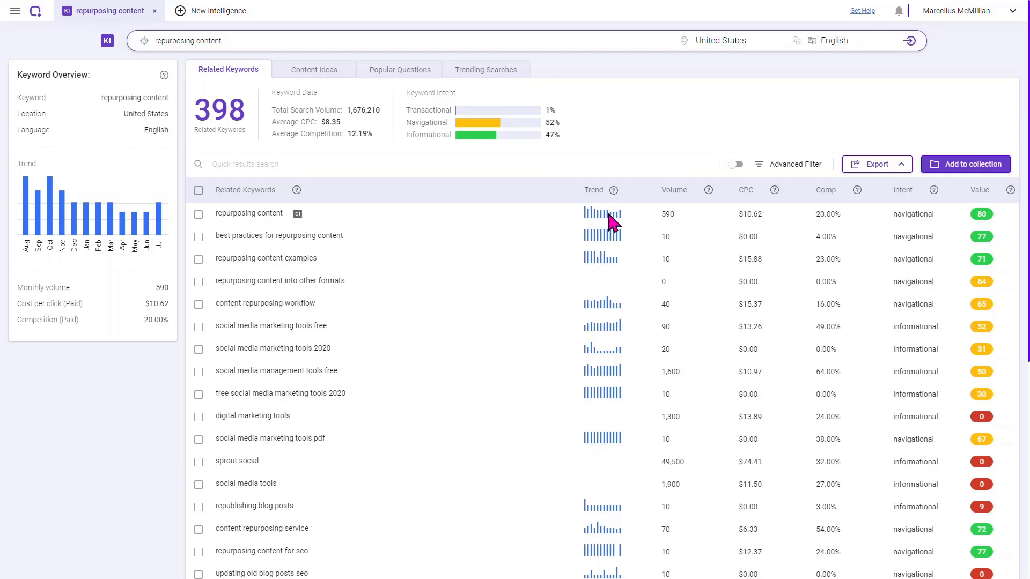
pyautogui.moveTo(614, 190)
pyautogui.click(316, 74)
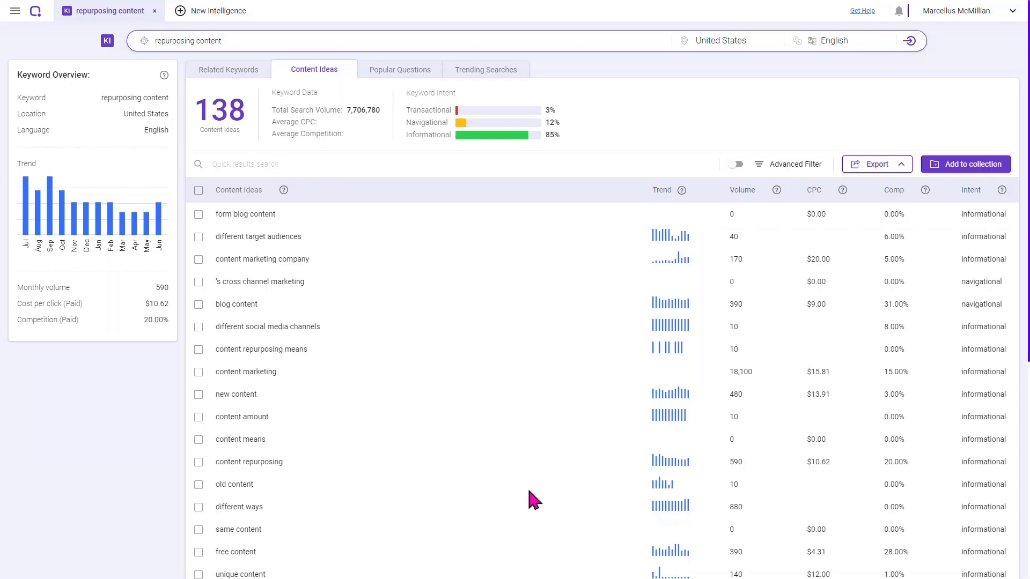
pyautogui.click(490, 72)
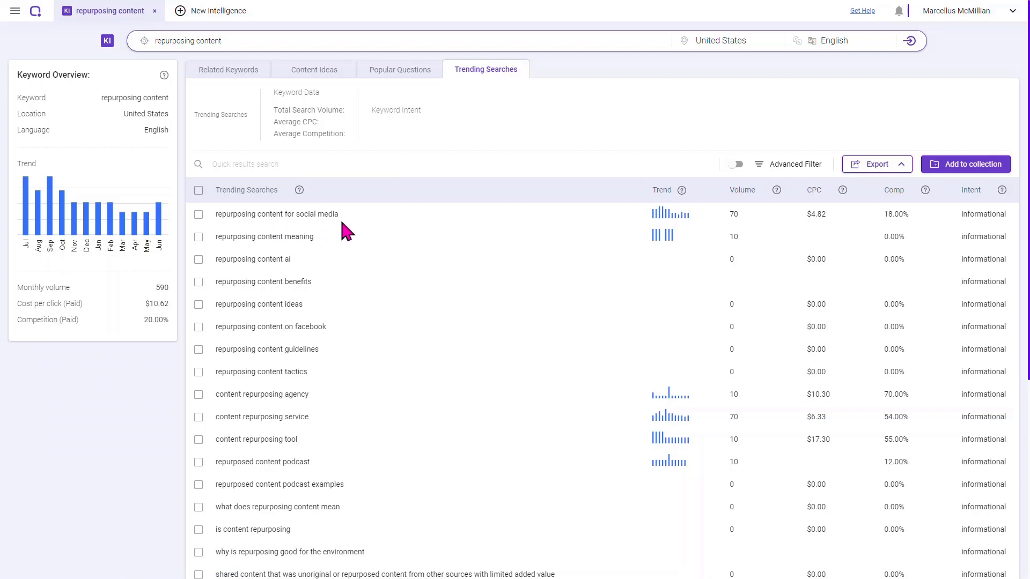
pyautogui.click(235, 79)
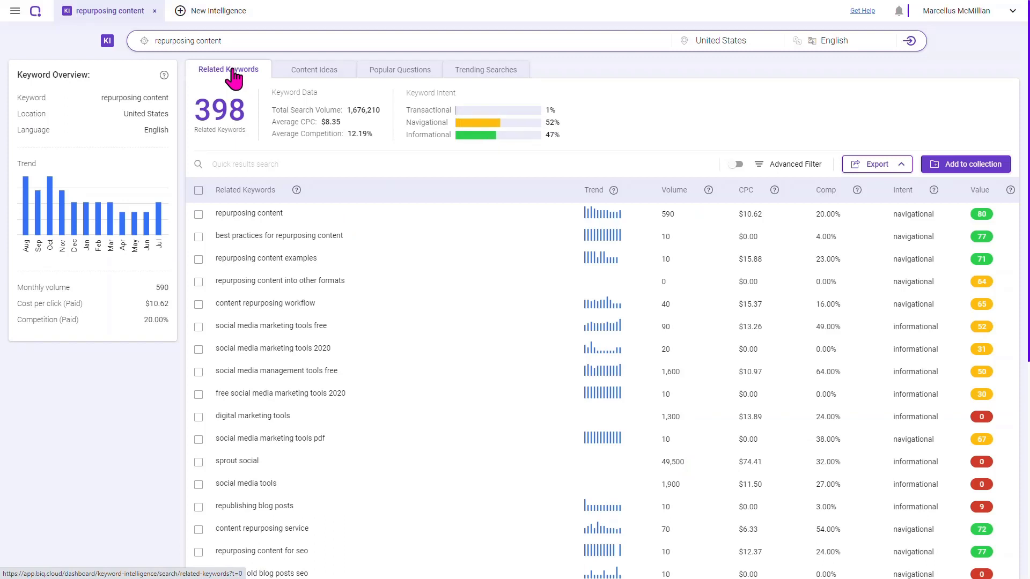
# Step: Select the related keywords "repurposing content", "best practices for repurposing content", "repurposing content into other formats" and "content repurposing workflow"
pyautogui.moveTo(301, 216)
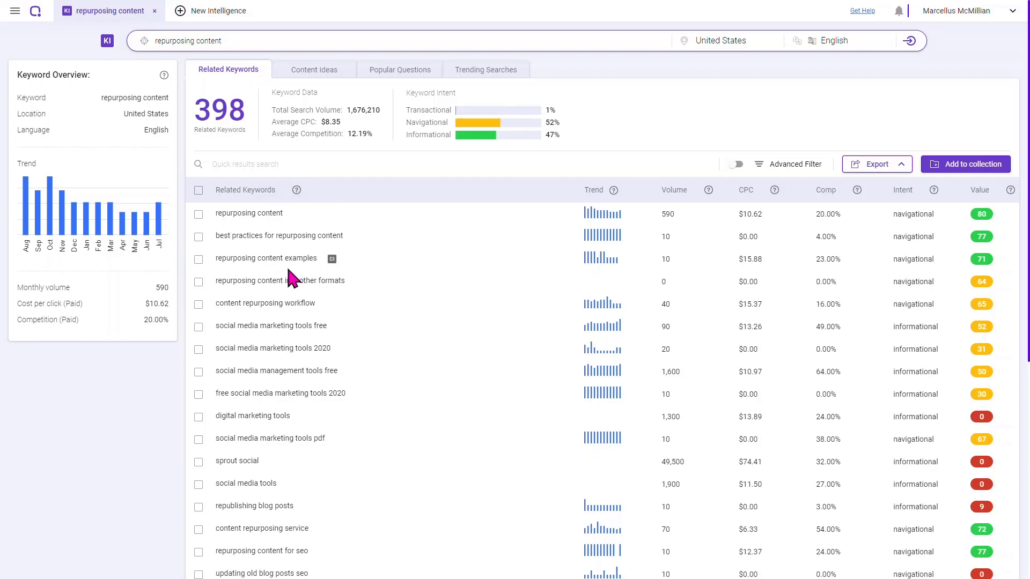
pyautogui.click(200, 216)
pyautogui.click(200, 237)
pyautogui.click(198, 282)
pyautogui.click(198, 304)
pyautogui.moveTo(153, 41); pyautogui.dragTo(264, 33)
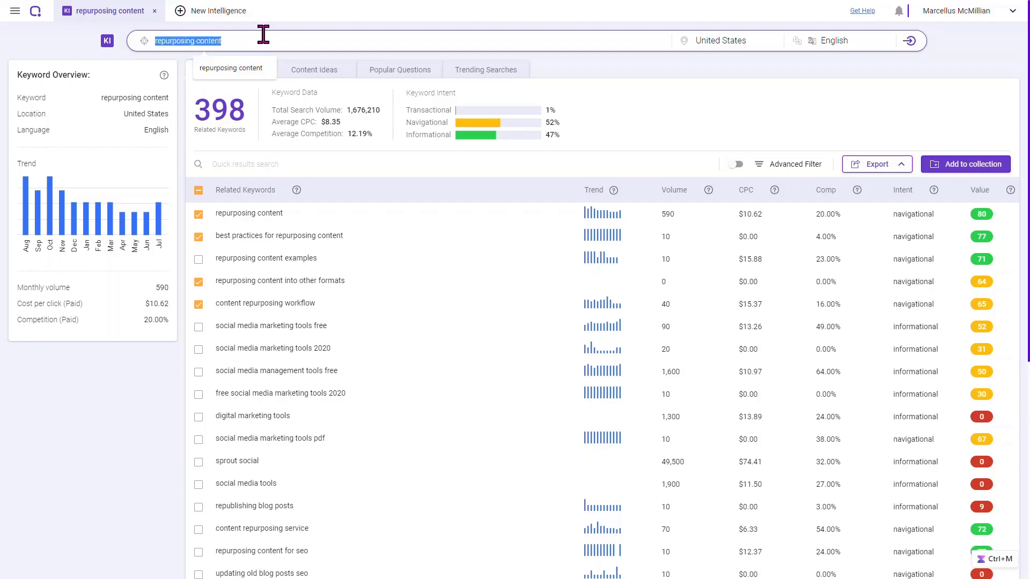
pyautogui.click(263, 34)
pyautogui.click(138, 381)
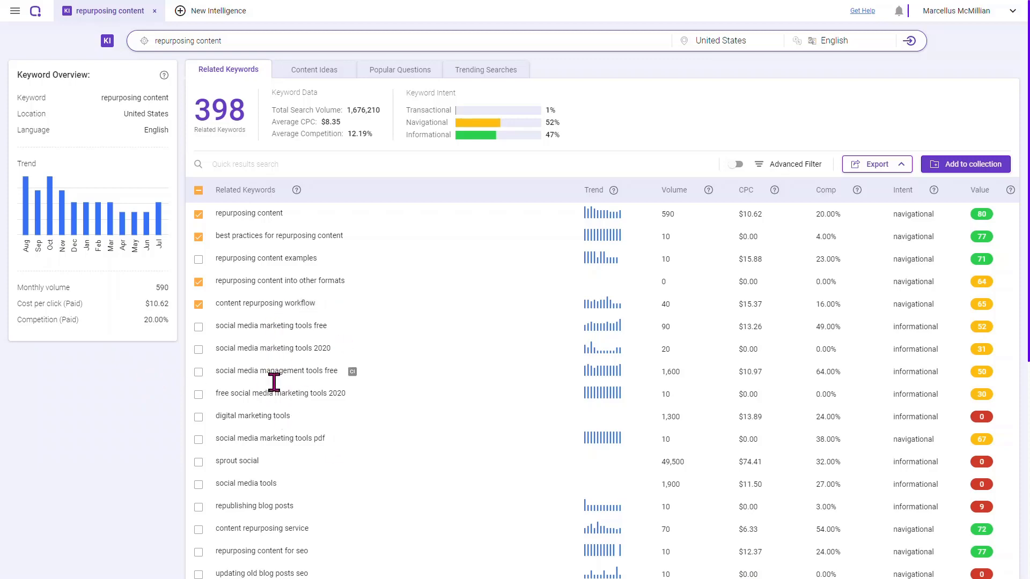
pyautogui.scroll(-1, 263, 364)
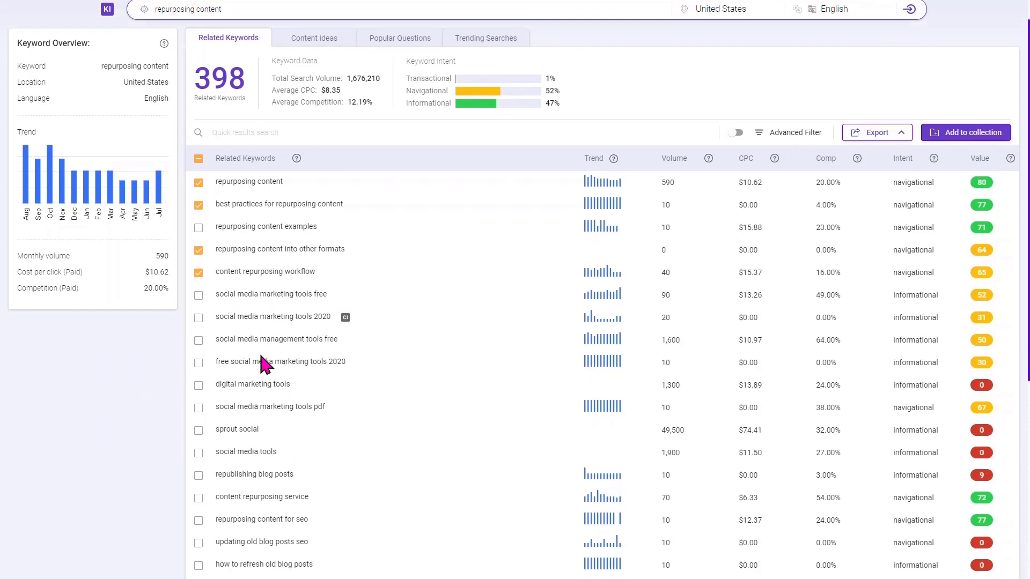
pyautogui.scroll(-3, 263, 363)
pyautogui.scroll(4, 263, 363)
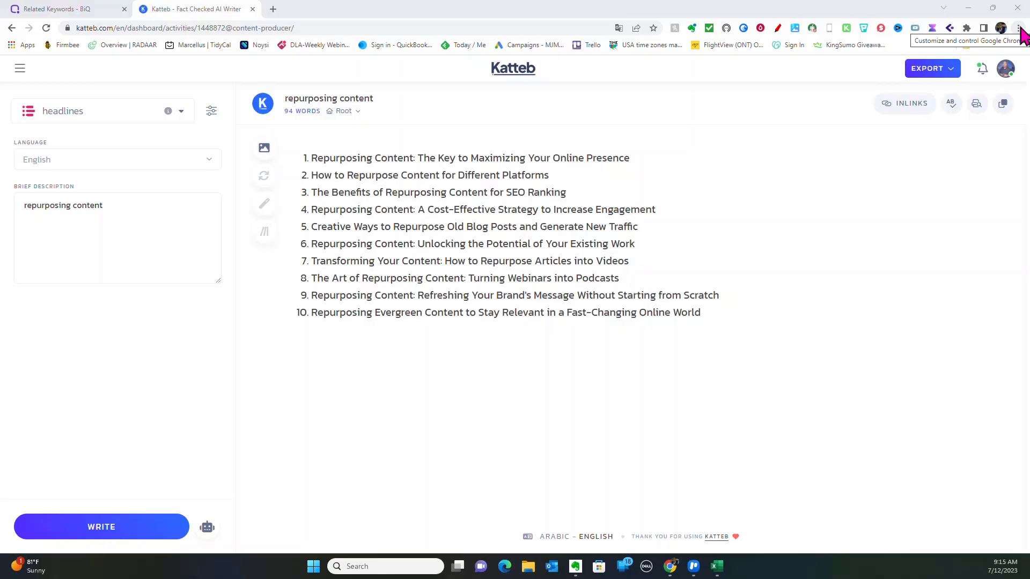
# Step: Show the Katteb page with the generated "repurposing content" headlines in full screen
pyautogui.click(1017, 39)
pyautogui.click(1018, 154)
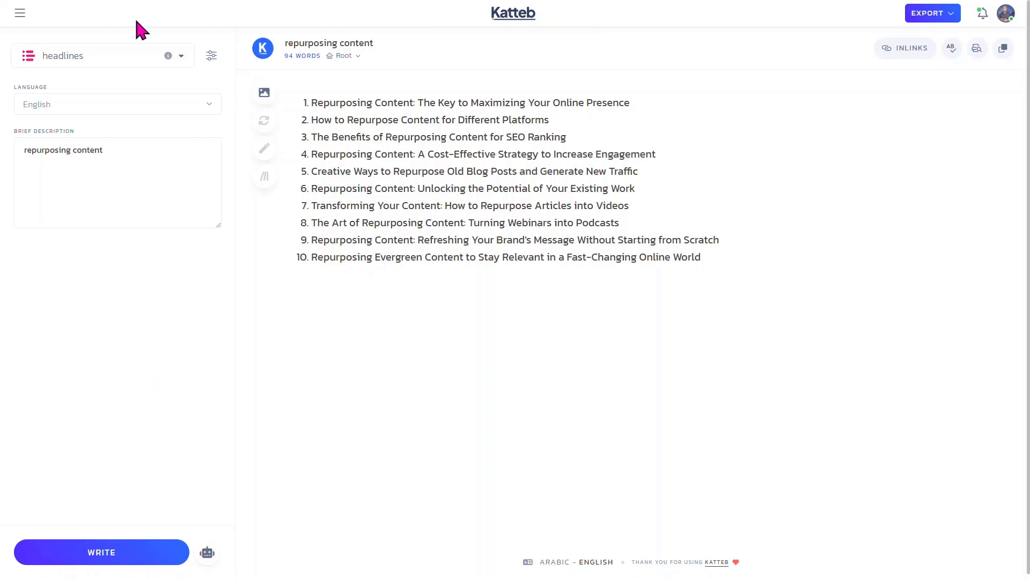
pyautogui.click(181, 56)
pyautogui.click(181, 57)
# Step: Examine how the keyword phrase is used in the first four generated headlines, highlighting it and the complete first headline
pyautogui.moveTo(386, 139); pyautogui.dragTo(487, 138)
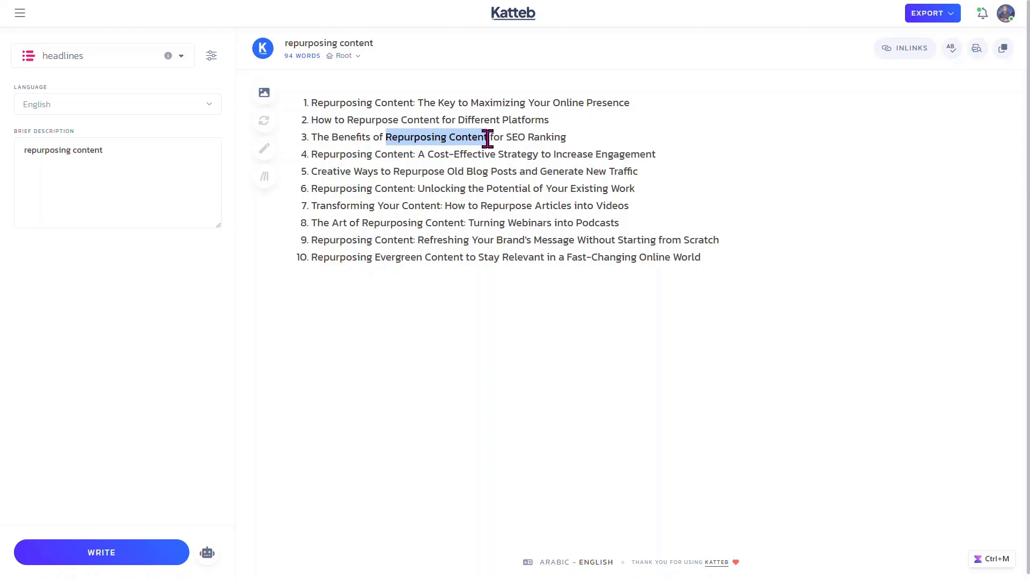
pyautogui.moveTo(347, 120); pyautogui.dragTo(439, 121)
pyautogui.moveTo(313, 102); pyautogui.dragTo(411, 106)
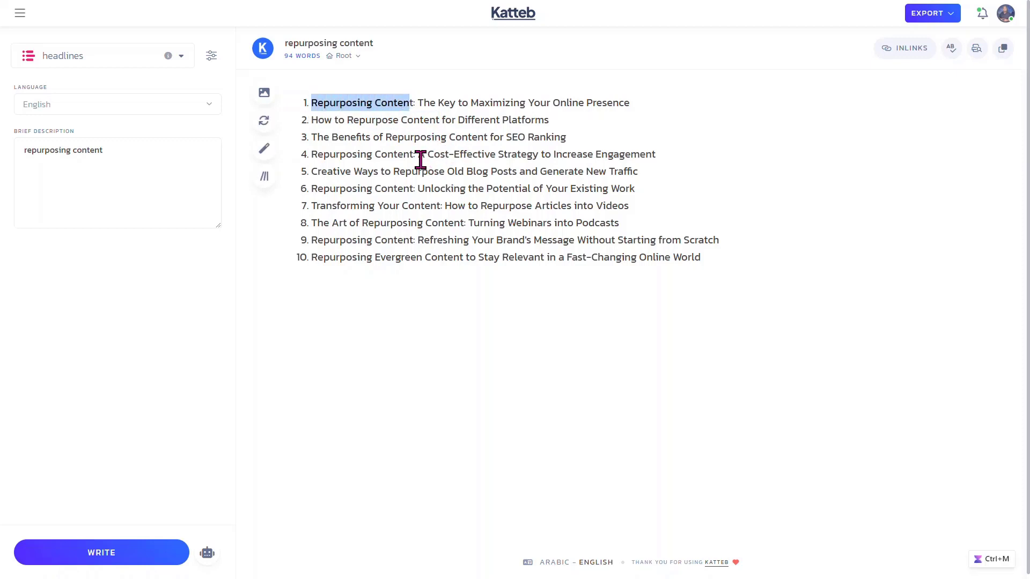
pyautogui.moveTo(414, 155); pyautogui.dragTo(311, 155)
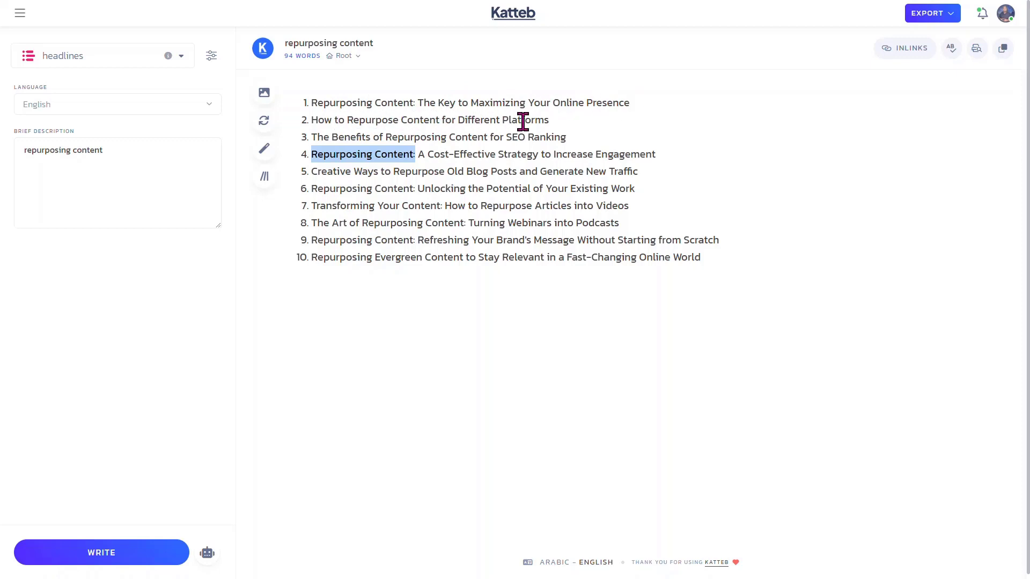
pyautogui.click(607, 125)
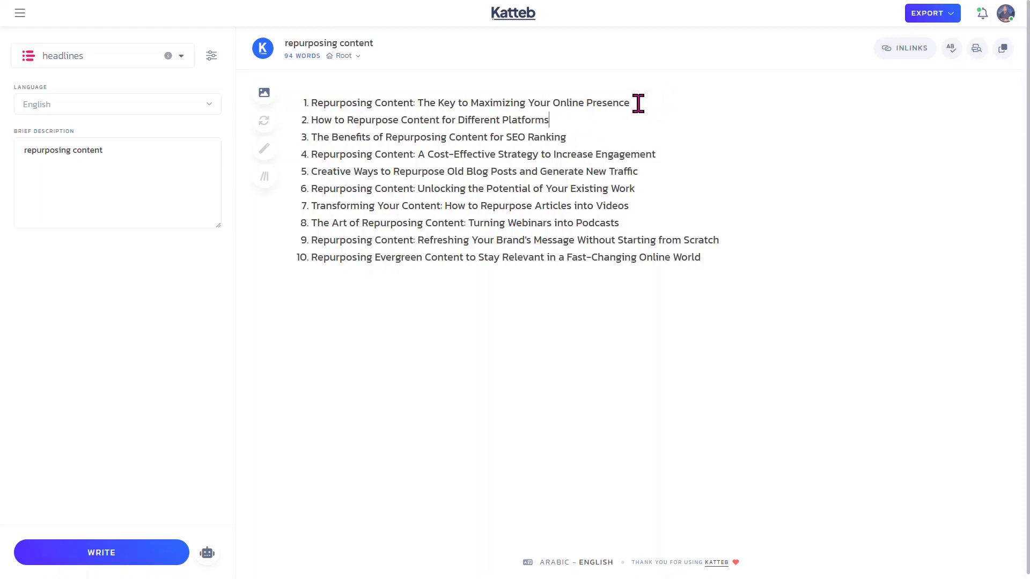
pyautogui.moveTo(638, 104)
pyautogui.mouseDown()
pyautogui.moveTo(308, 99)
pyautogui.moveTo(632, 104)
pyautogui.mouseUp()
pyautogui.moveTo(631, 103); pyautogui.dragTo(314, 103)
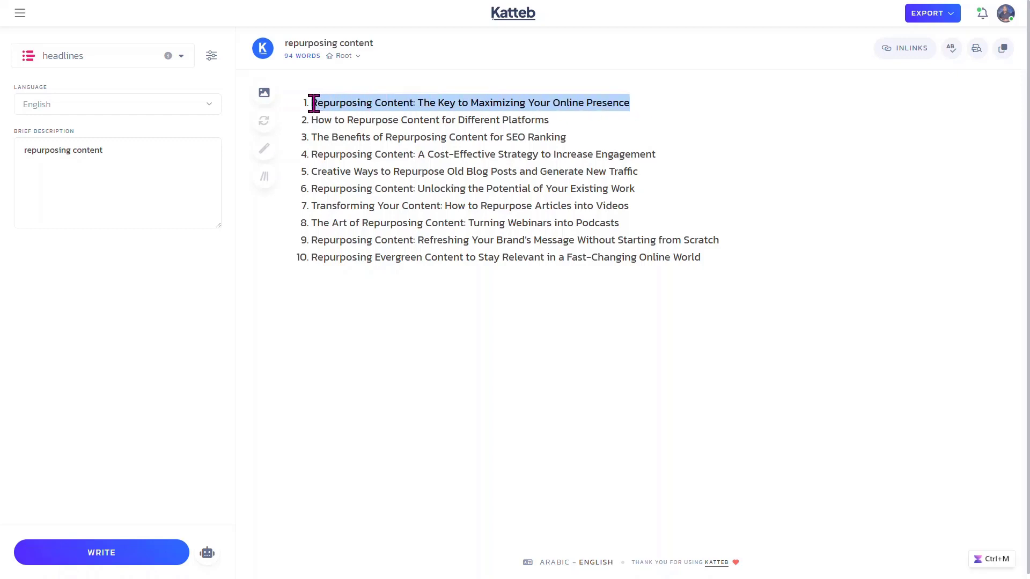
pyautogui.click(708, 136)
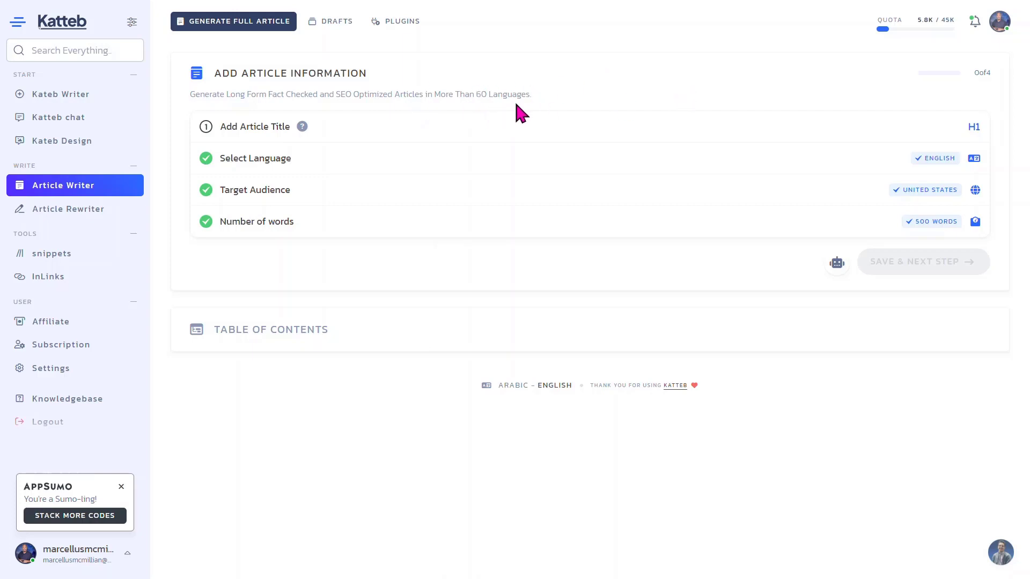
# Step: Enter "Repurposing Content: Unlocking its Potential for Business Growth" as the article title in the Article Writer
pyautogui.click(244, 139)
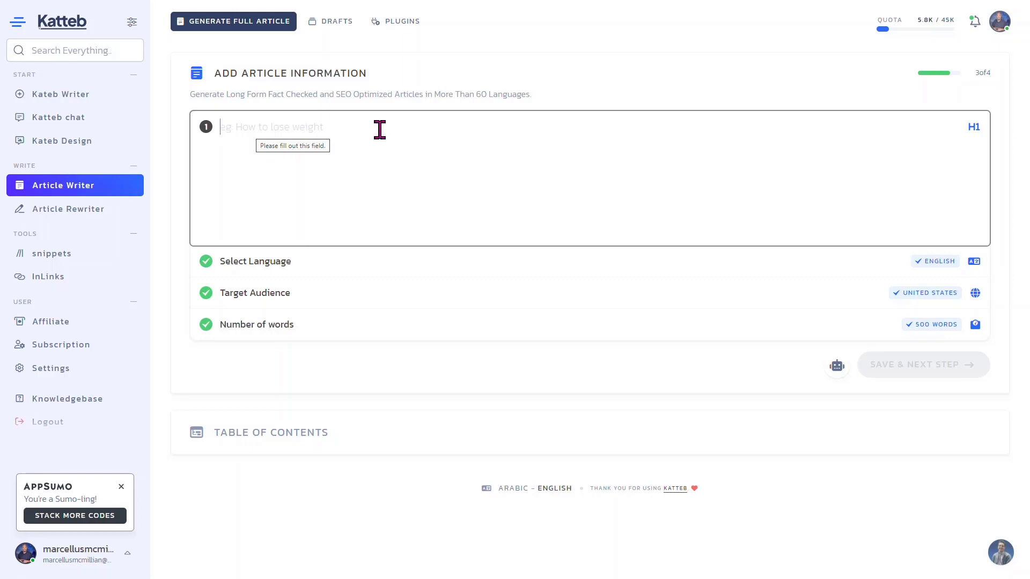
pyautogui.click(349, 129)
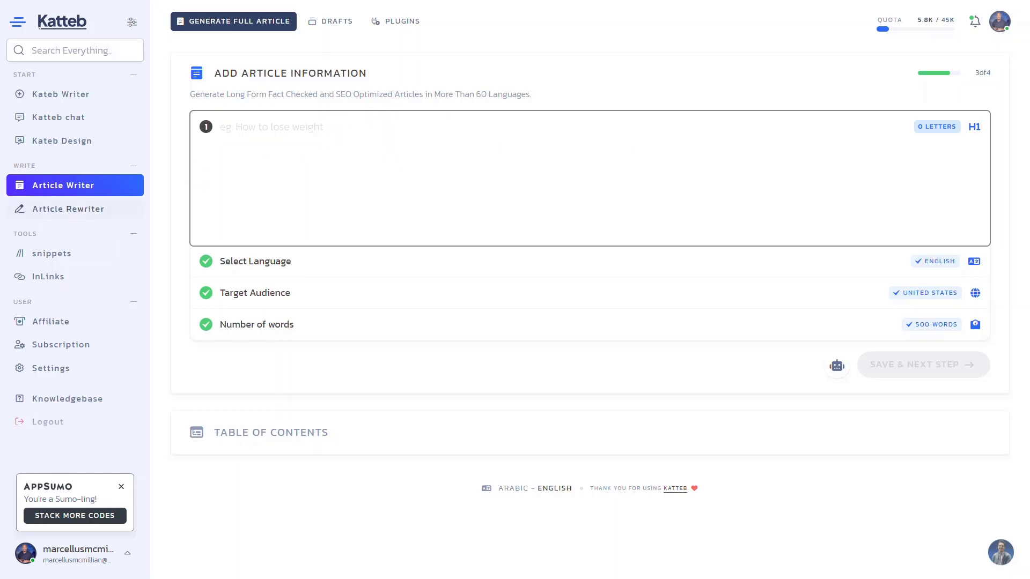
pyautogui.click(276, 128)
pyautogui.write('Repurposing Content: Unlocking its Potential for Business Growth')
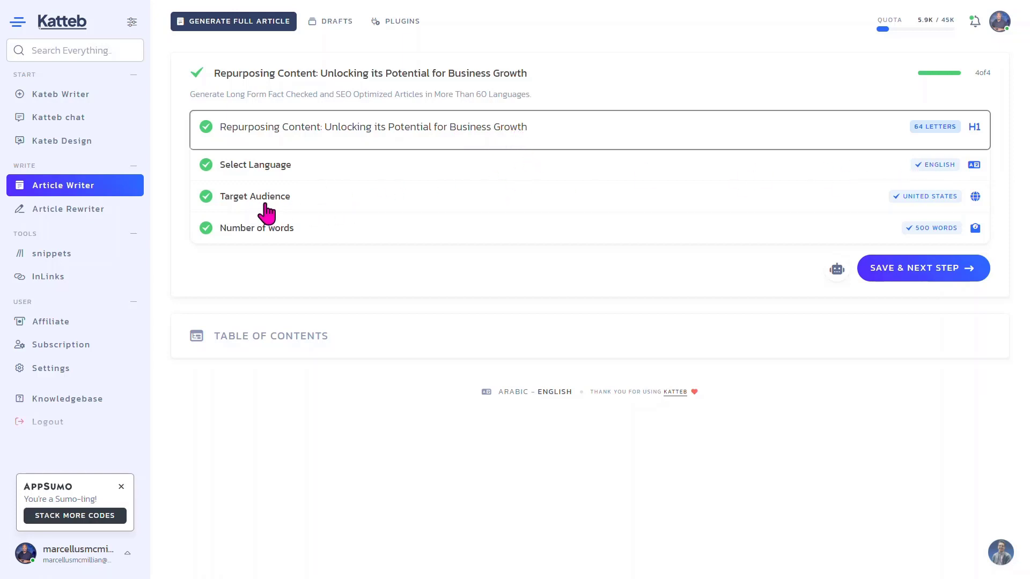
# Step: Set the article's number of words to 800 and save the article information to continue to the table of contents
pyautogui.click(943, 237)
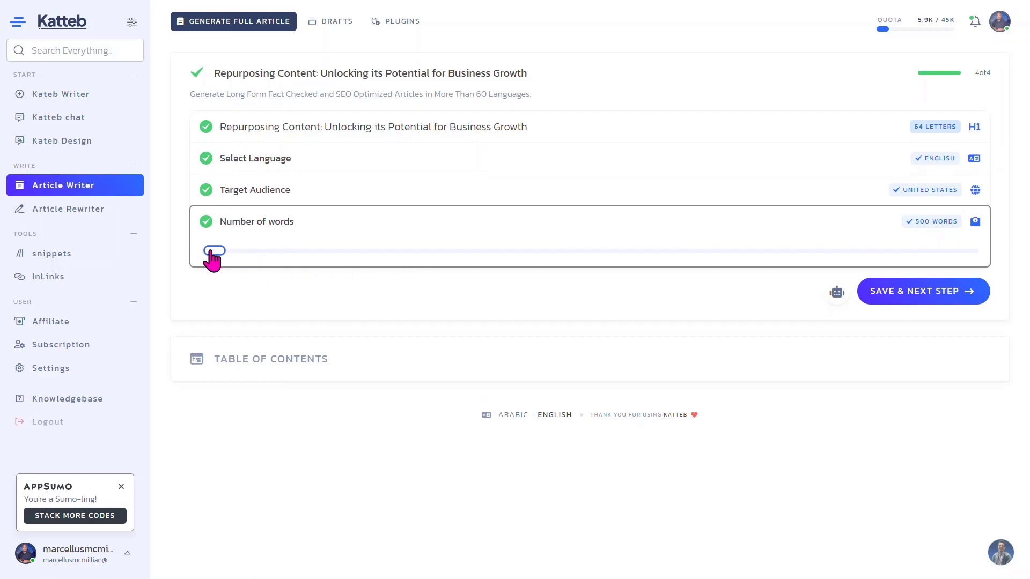
pyautogui.moveTo(211, 253); pyautogui.dragTo(344, 256)
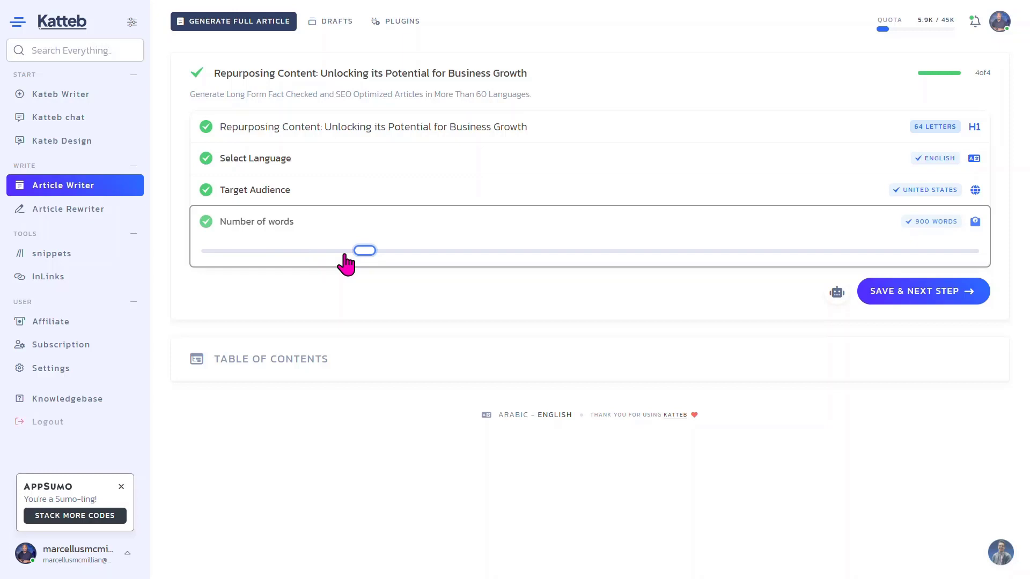
pyautogui.moveTo(365, 250); pyautogui.dragTo(329, 250)
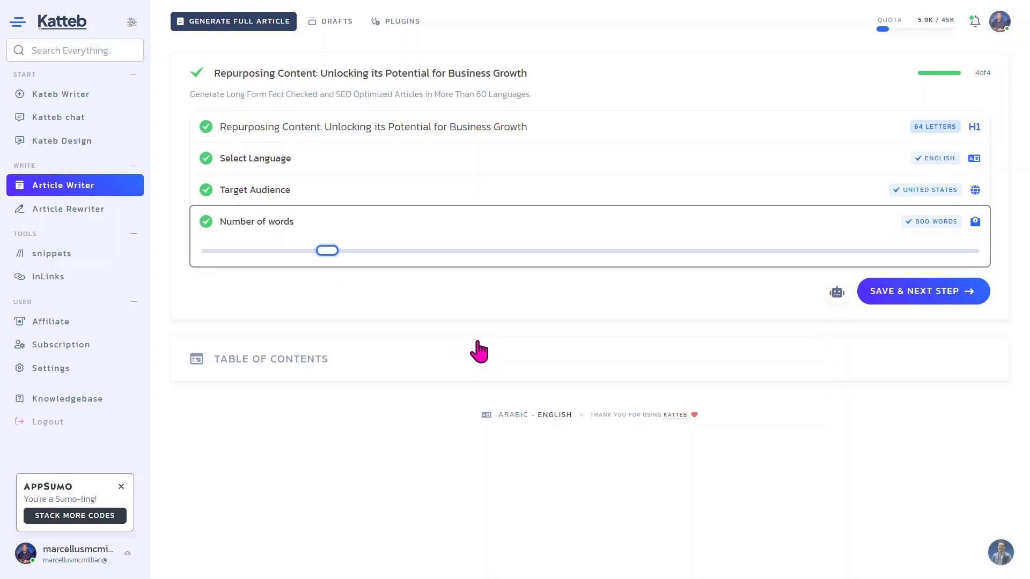
pyautogui.click(925, 300)
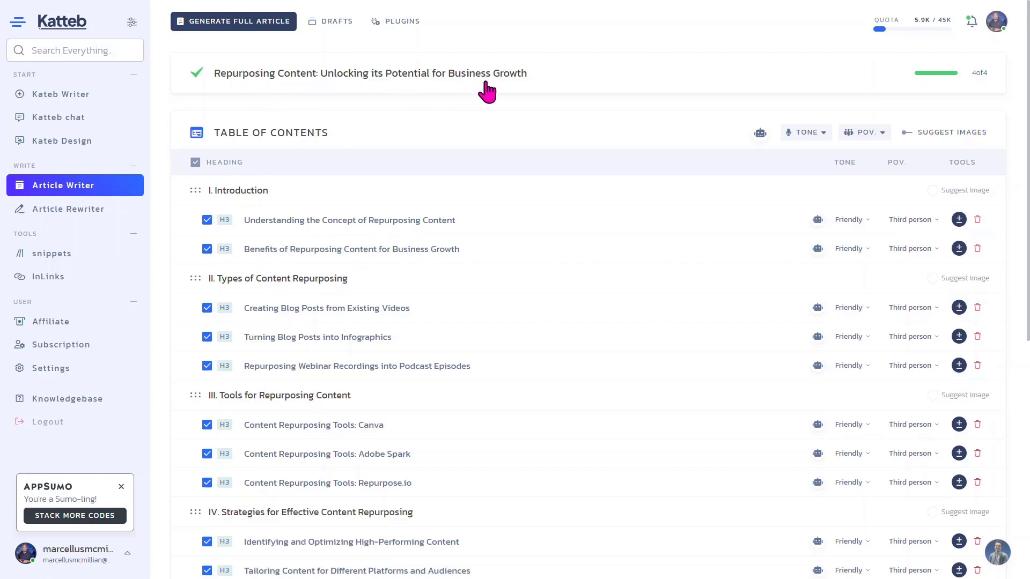
# Step: Examine which headings are included in the article's generated table of contents, from the introduction through the conclusion
pyautogui.click(207, 249)
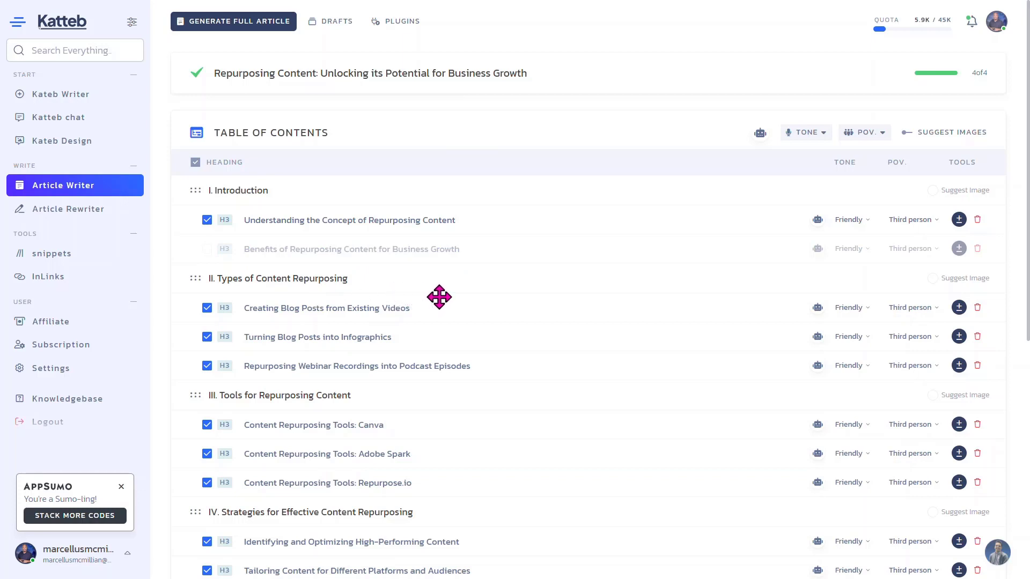
pyautogui.click(207, 250)
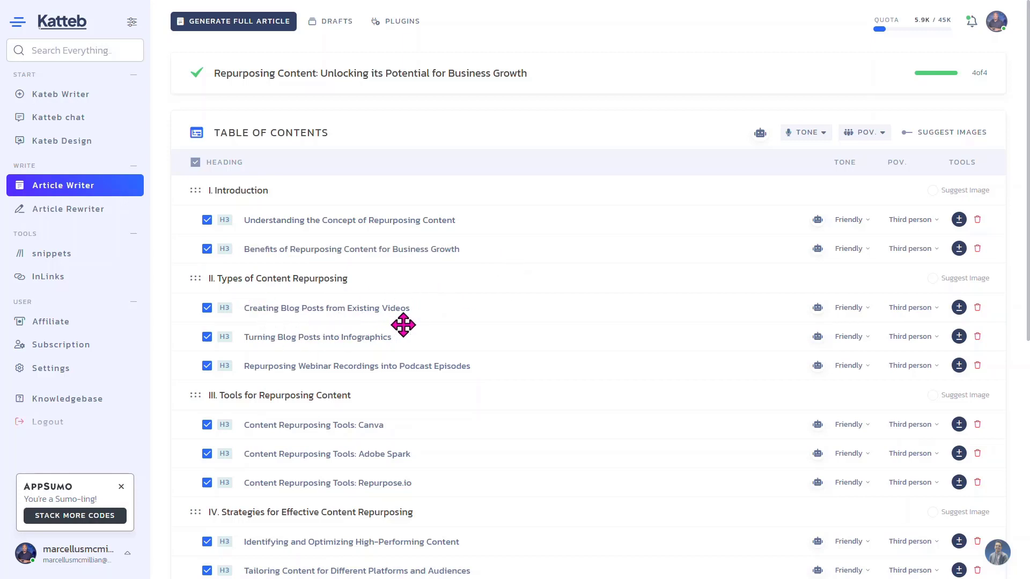
pyautogui.scroll(-2, 420, 326)
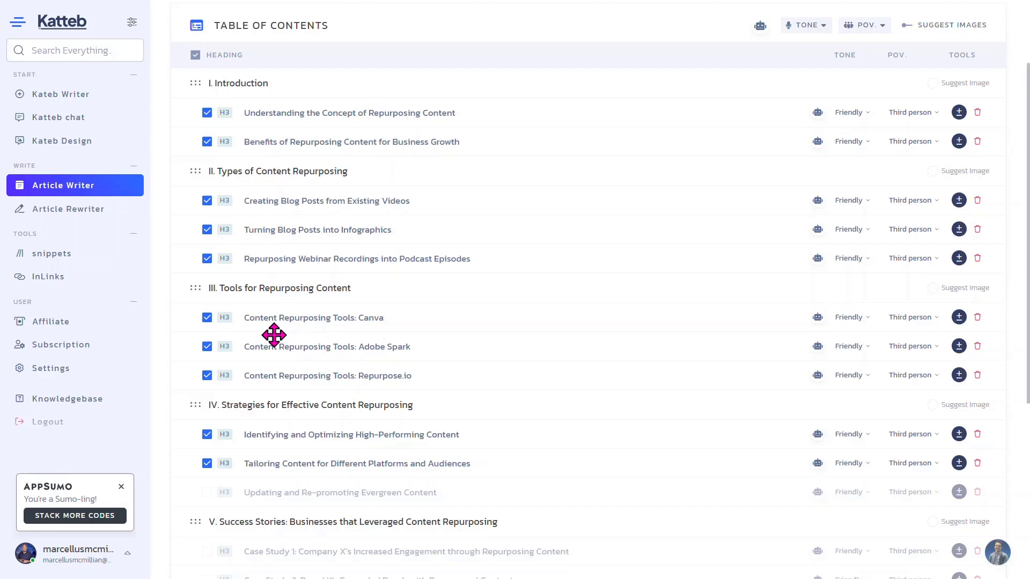
pyautogui.scroll(-3, 335, 397)
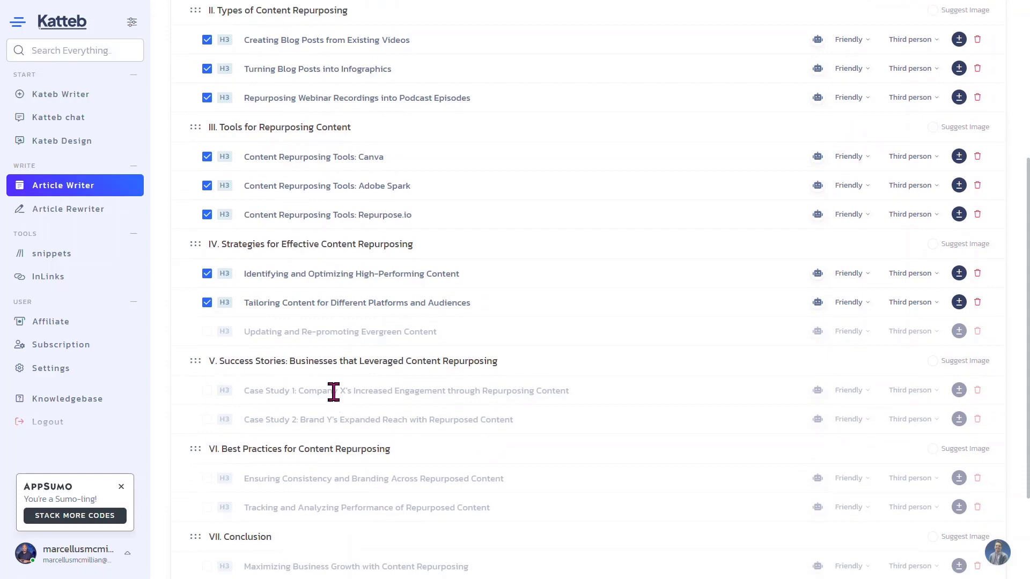
pyautogui.scroll(2, 334, 392)
pyautogui.scroll(-5, 333, 392)
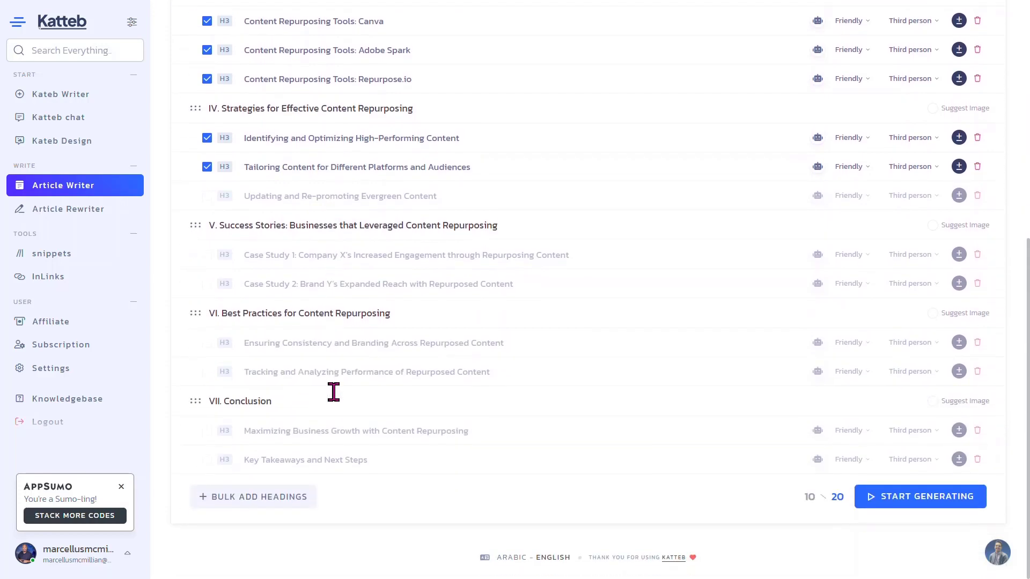
pyautogui.scroll(7, 333, 392)
pyautogui.scroll(-3, 335, 397)
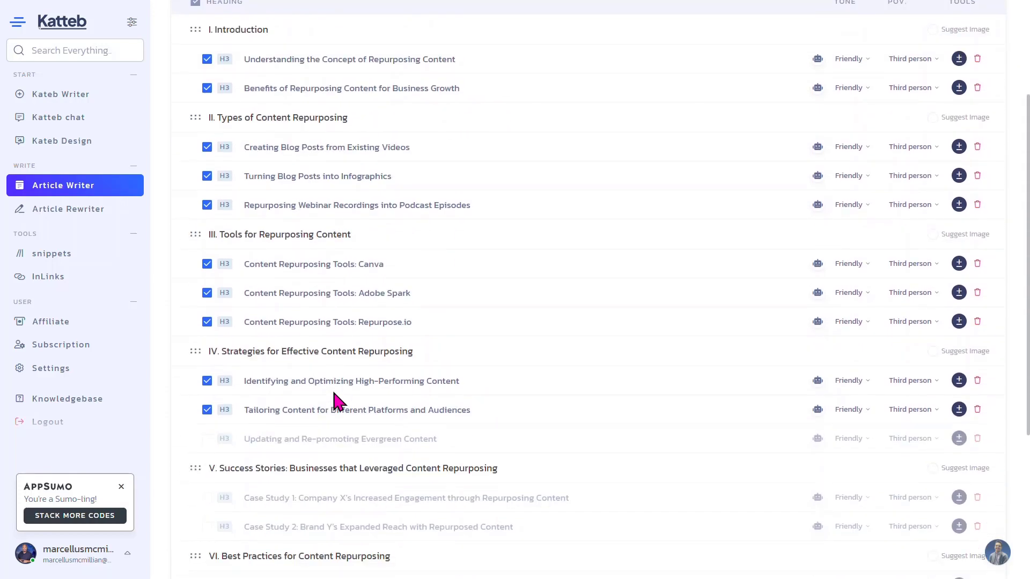
pyautogui.scroll(-3, 334, 393)
pyautogui.scroll(1, 334, 392)
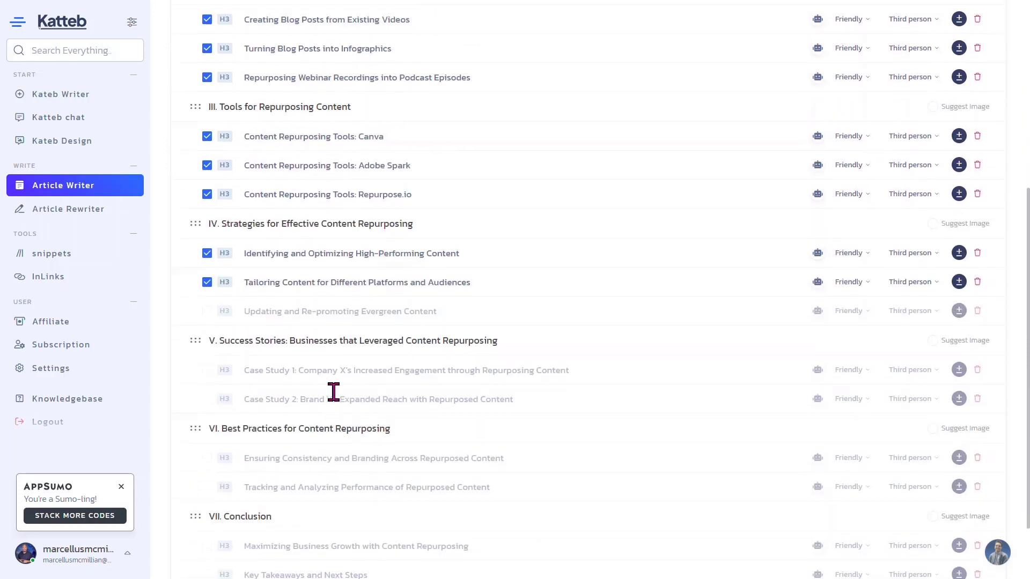
# Step: Set the tone of the selected headings to Optimistic and start generating the article from the table of contents
pyautogui.scroll(-1, 334, 392)
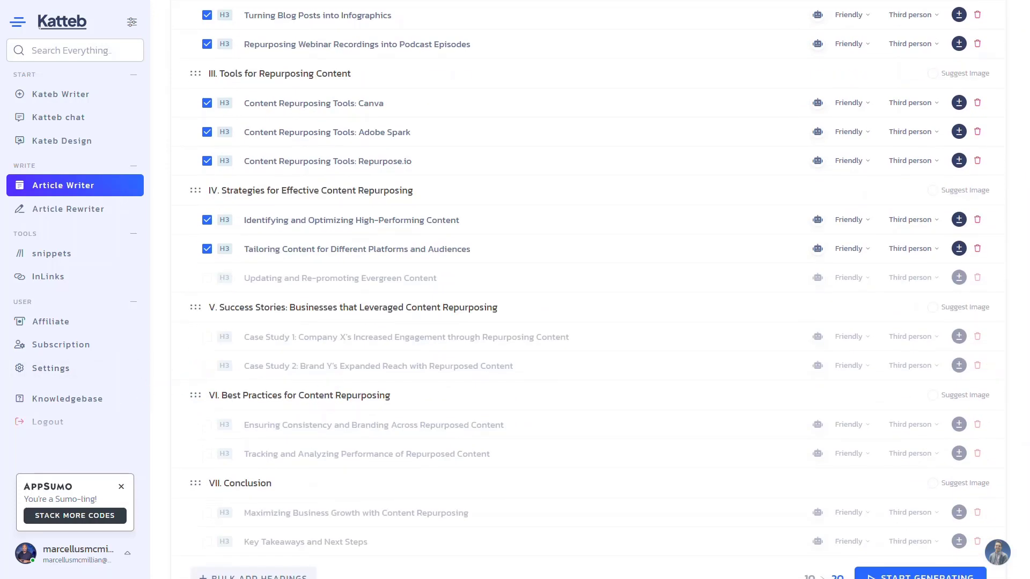
pyautogui.scroll(-2, 582, 289)
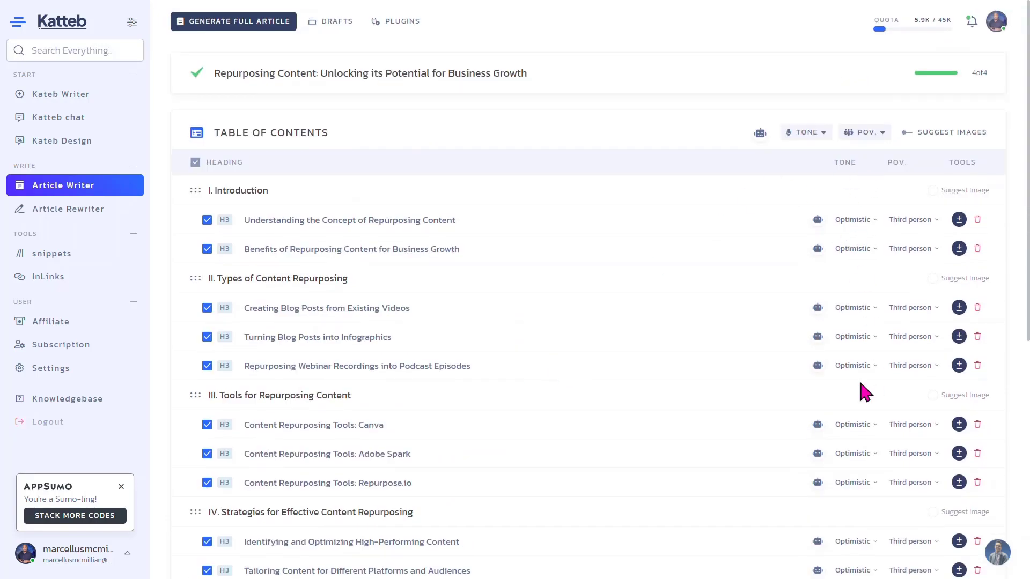
pyautogui.scroll(-7, 563, 368)
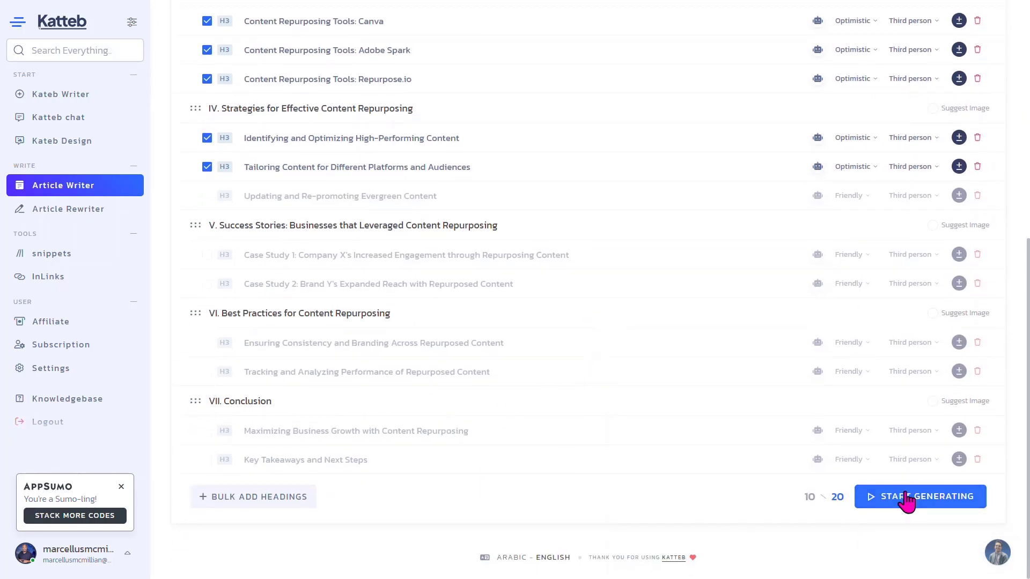
pyautogui.click(909, 497)
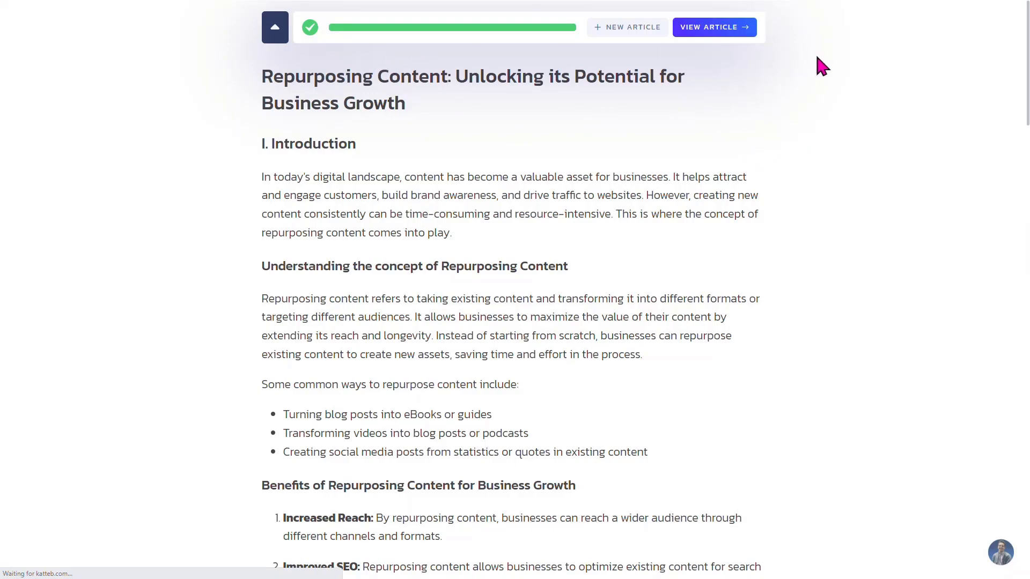
# Step: Review the generated article from its introduction to its last section and open it in the document editor
pyautogui.scroll(-15, 667, 173)
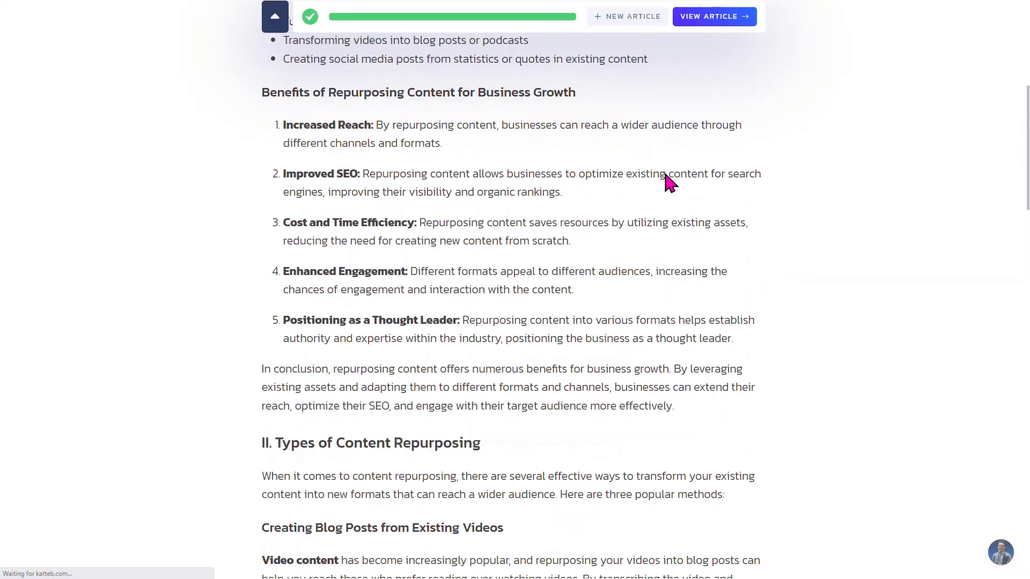
pyautogui.scroll(-15, 666, 173)
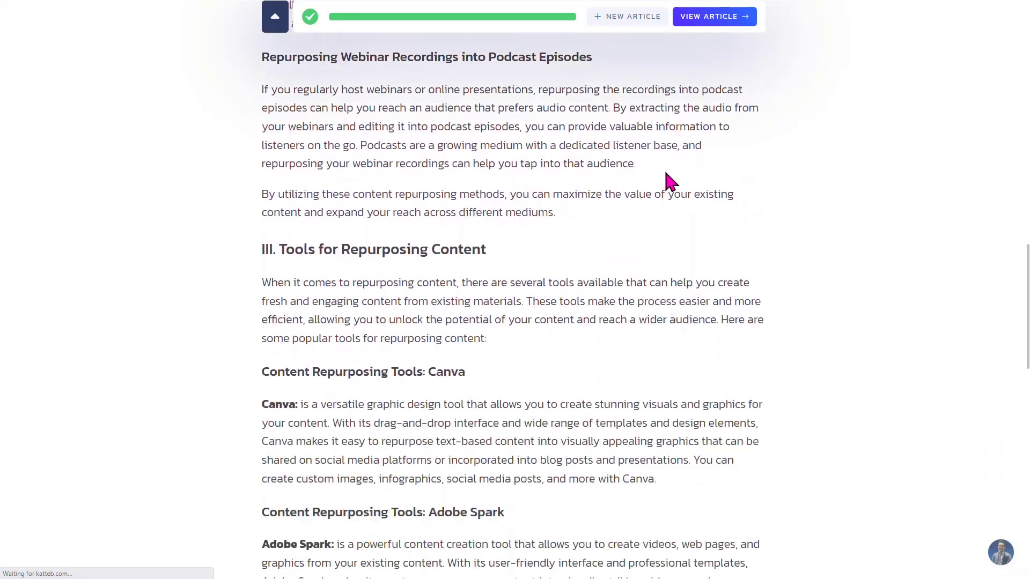
pyautogui.scroll(-10, 666, 173)
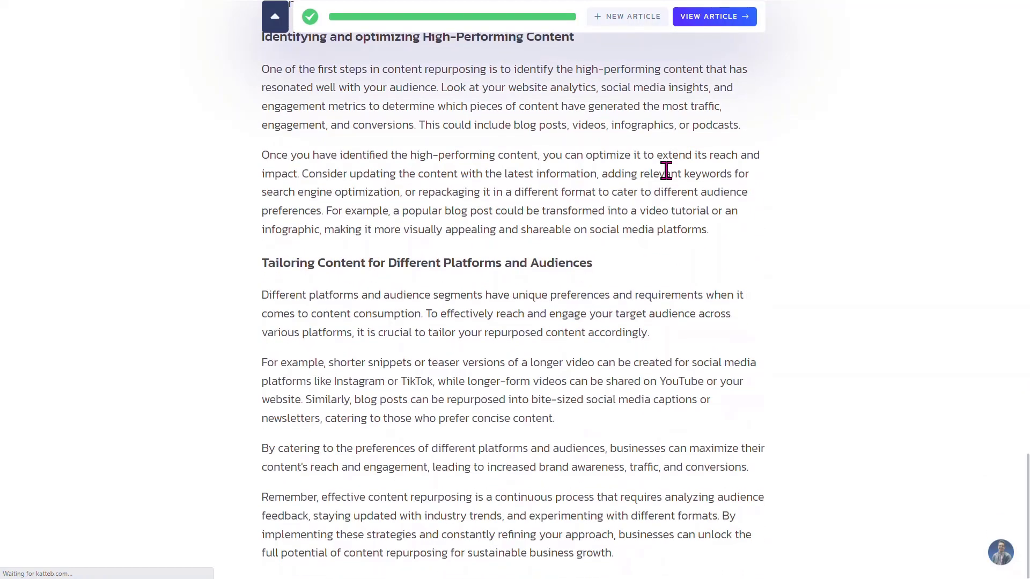
pyautogui.scroll(15, 667, 171)
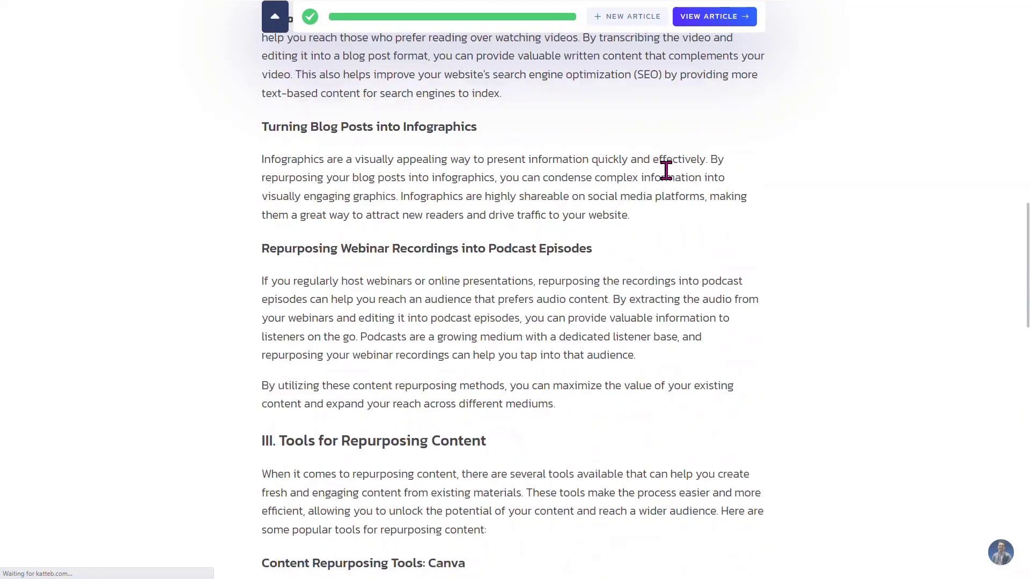
pyautogui.scroll(15, 667, 170)
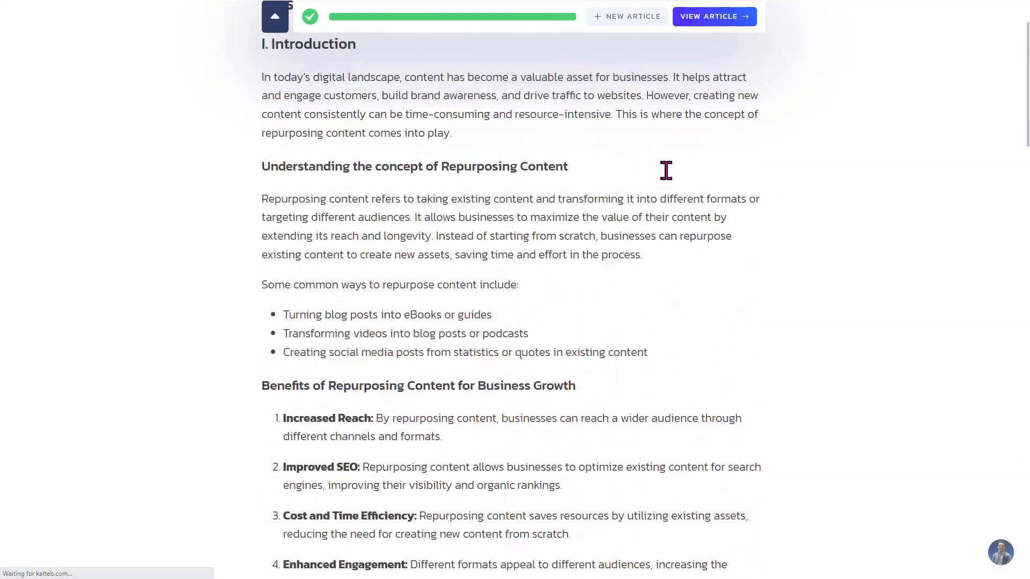
pyautogui.scroll(2, 667, 170)
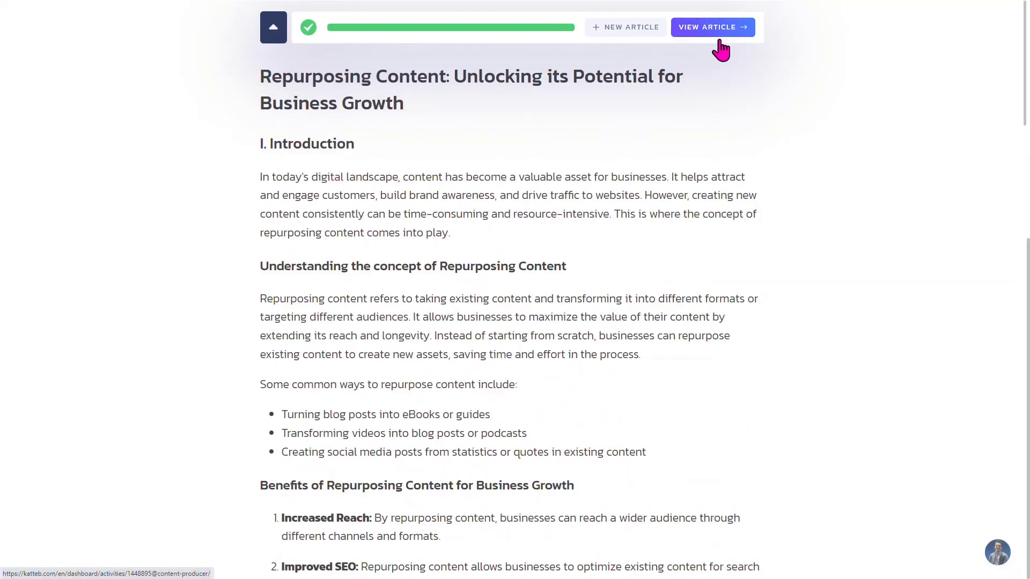
pyautogui.click(720, 41)
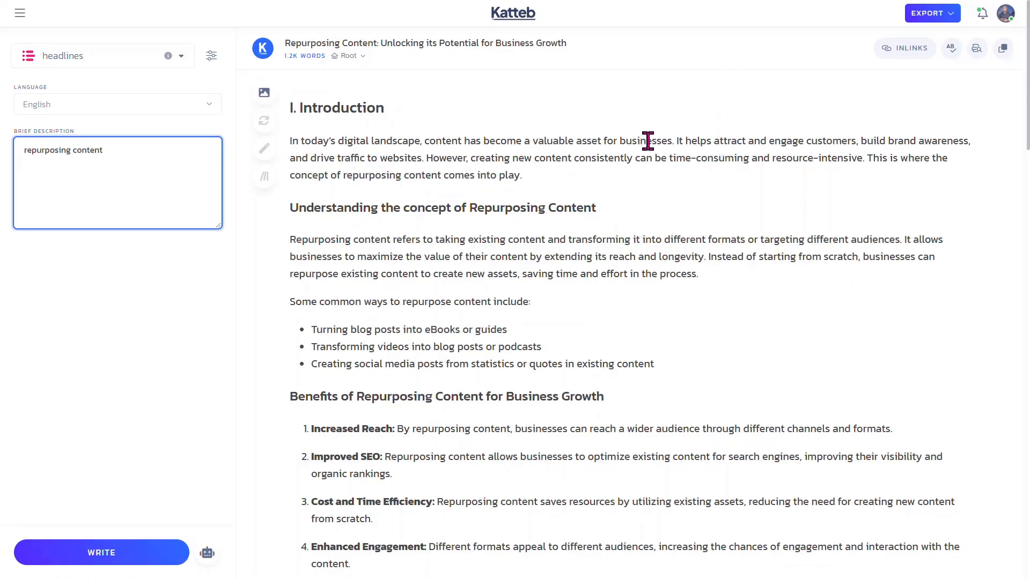
# Step: Add an empty line after the article's final paragraph on sustainable business growth
pyautogui.scroll(-9, 699, 217)
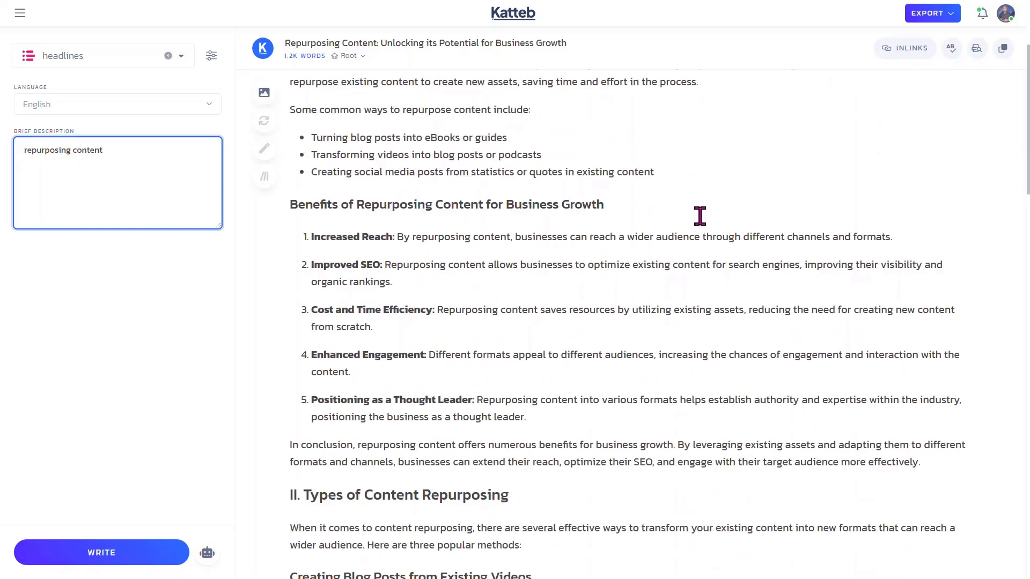
pyautogui.scroll(-6, 700, 215)
pyautogui.scroll(-8, 700, 215)
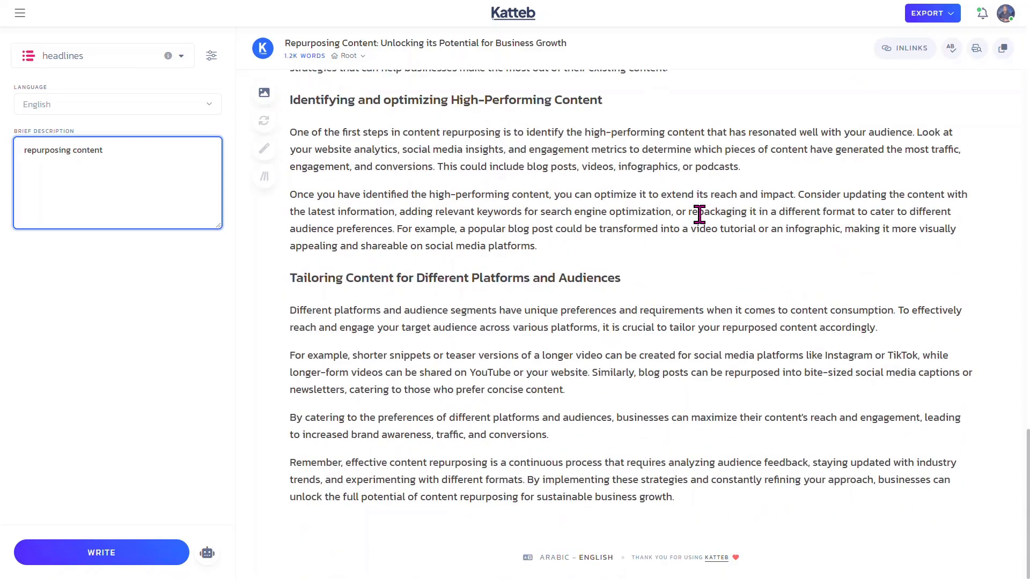
pyautogui.click(708, 509)
pyautogui.press('Return')
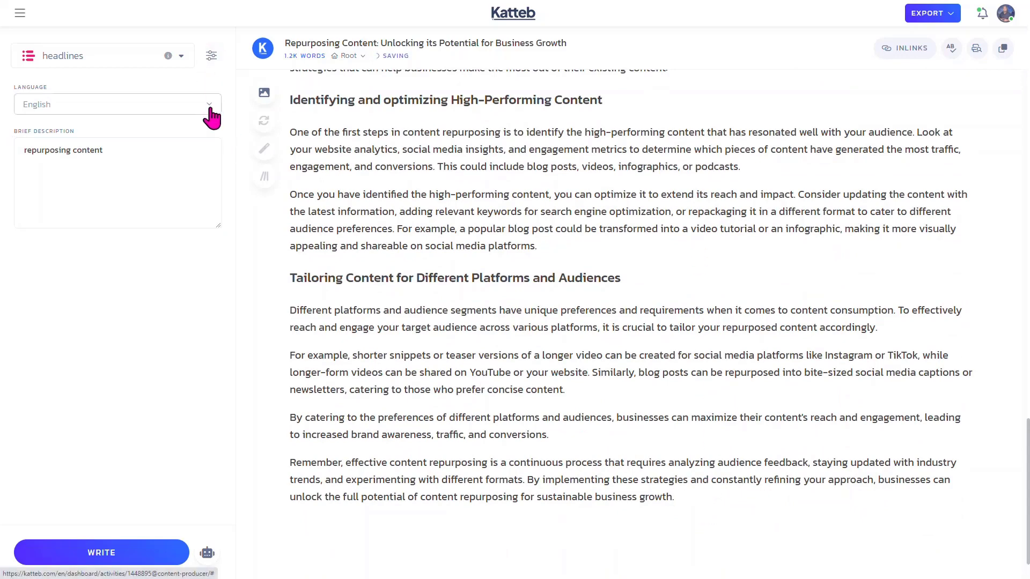
# Step: Look through the available writing templates and switch from headlines to Blog Outro
pyautogui.click(180, 57)
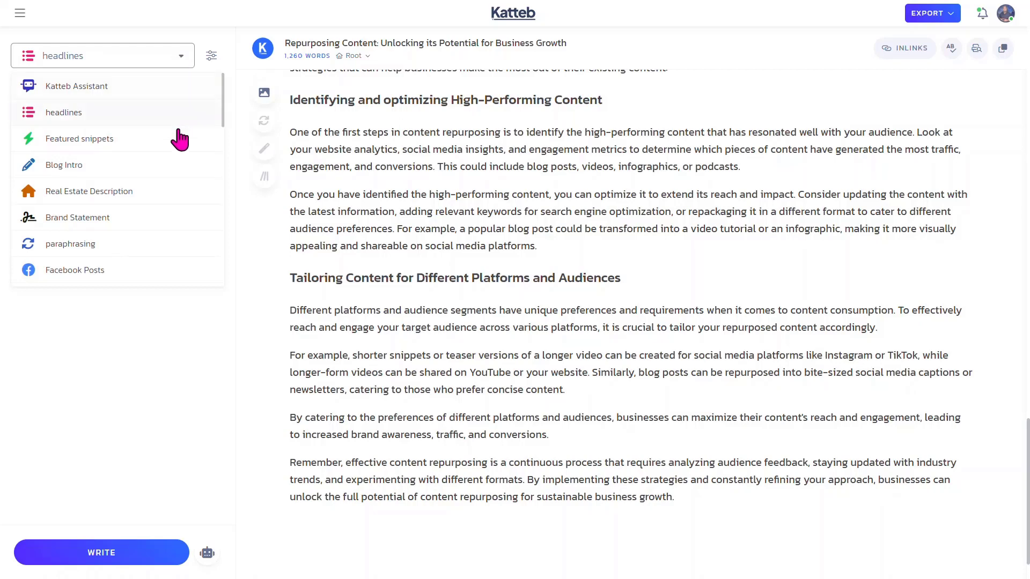
pyautogui.scroll(-5, 177, 166)
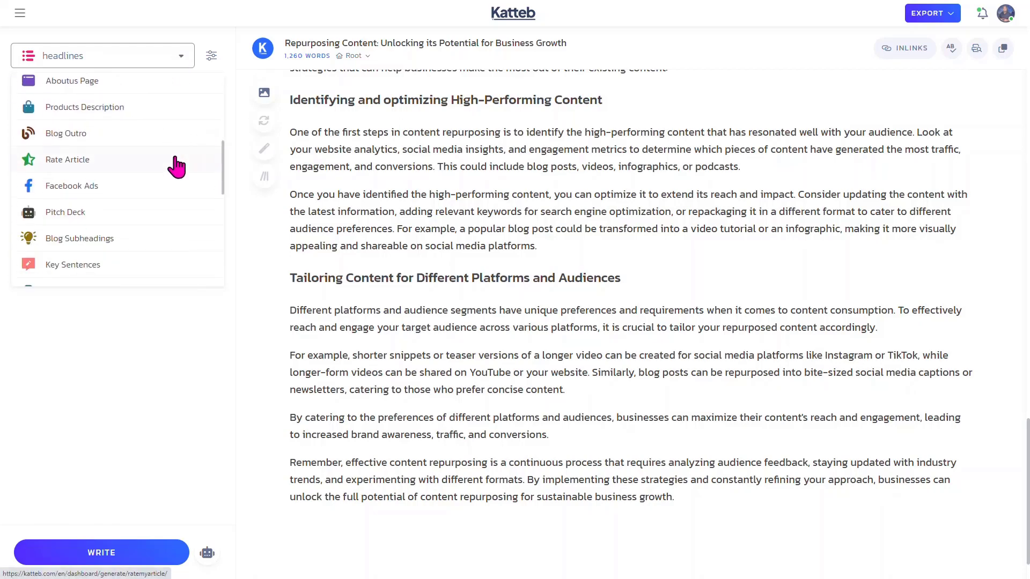
pyautogui.scroll(-4, 178, 167)
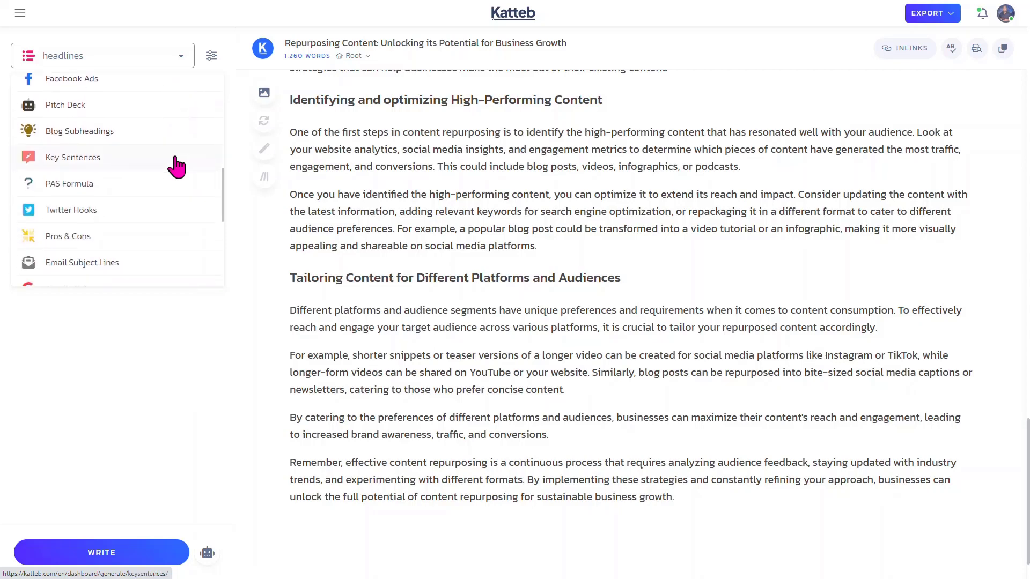
pyautogui.scroll(-5, 177, 166)
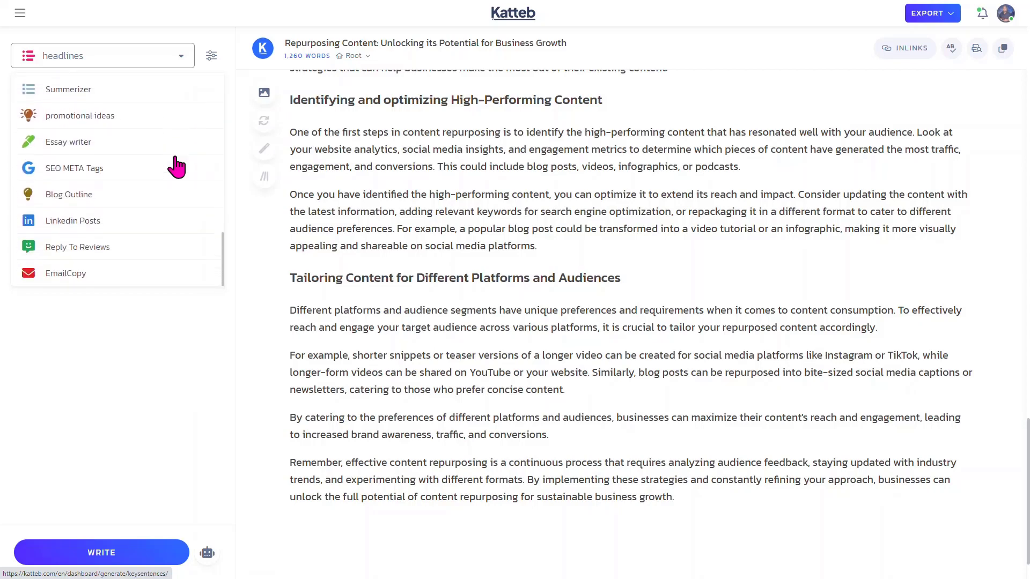
pyautogui.scroll(-1, 177, 167)
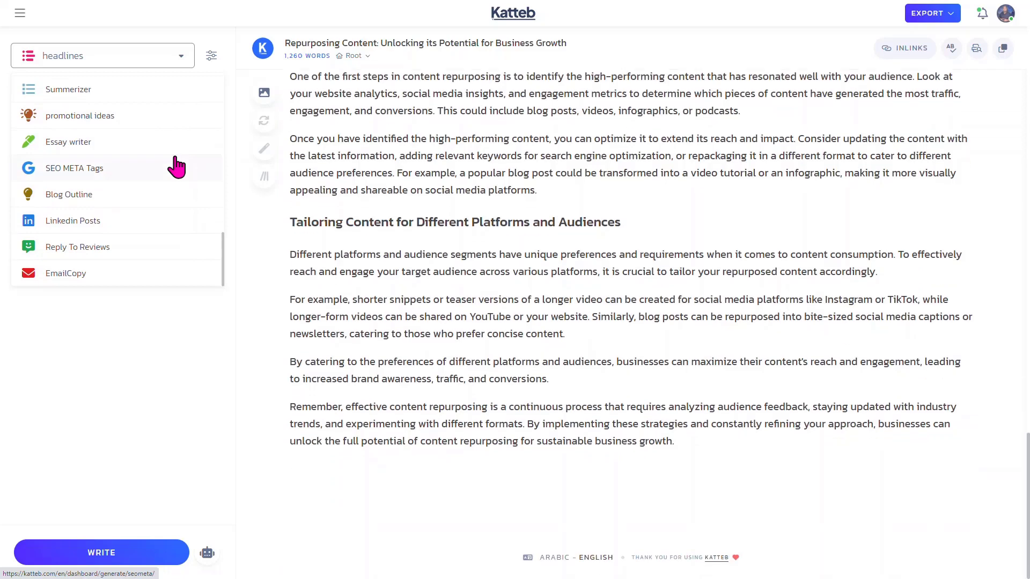
pyautogui.scroll(10, 177, 166)
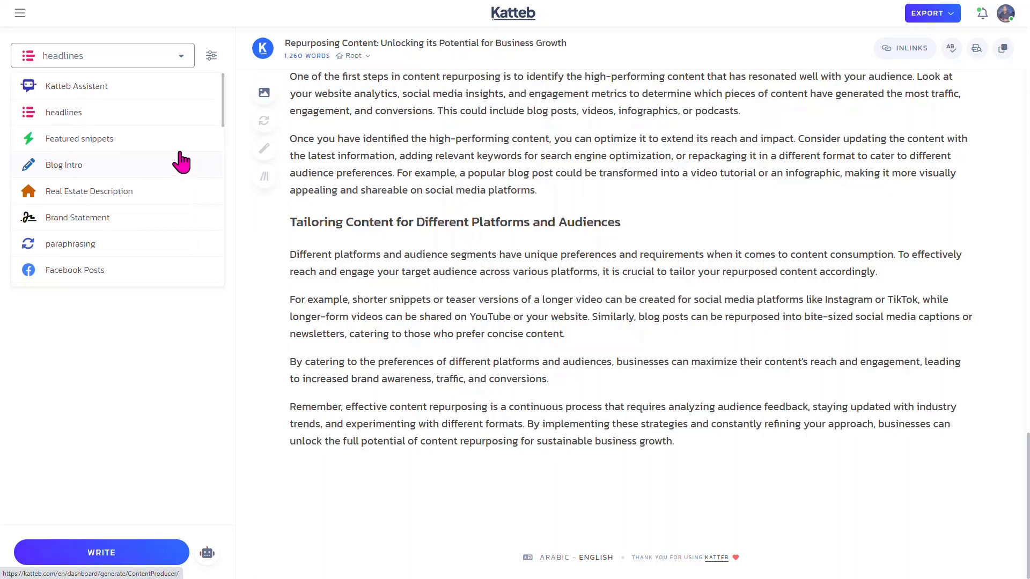
pyautogui.scroll(-4, 177, 166)
pyautogui.scroll(-8, 177, 161)
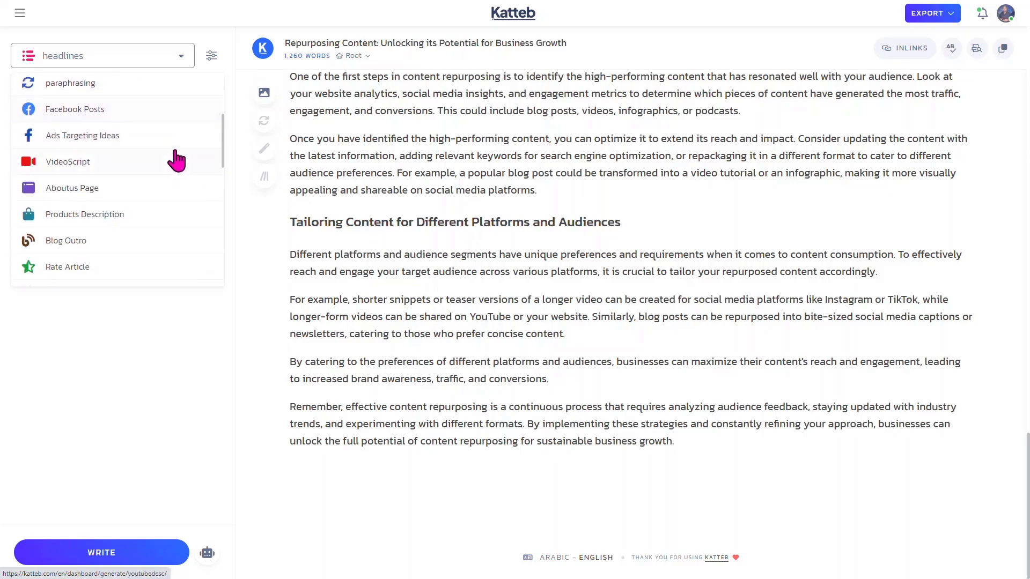
pyautogui.scroll(2, 176, 158)
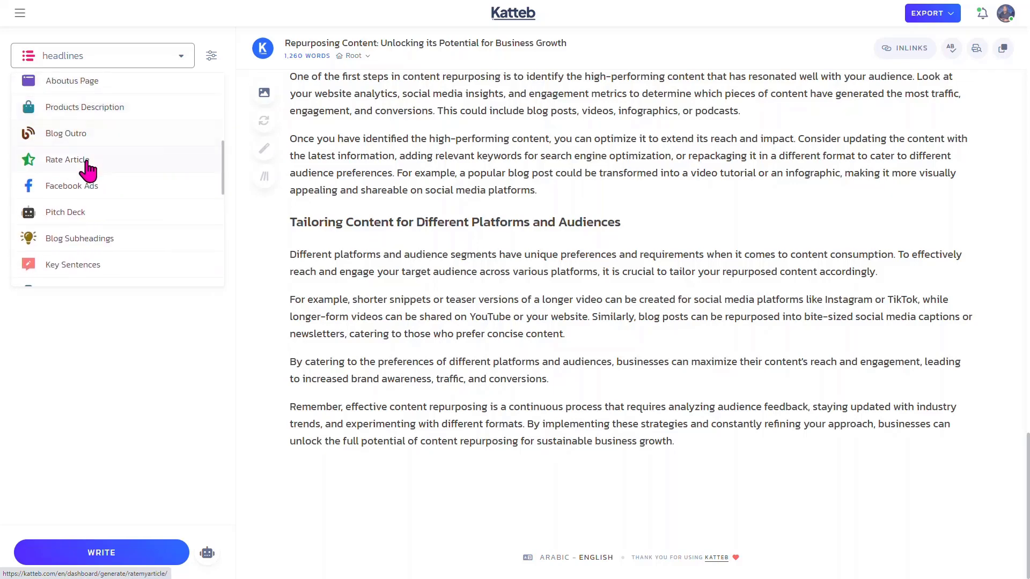
pyautogui.click(85, 133)
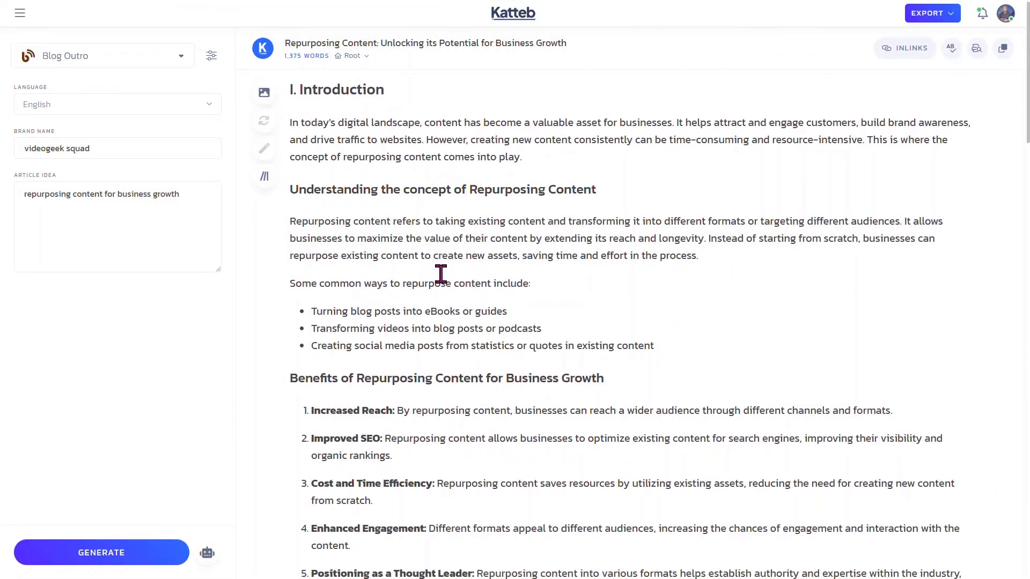
# Step: Examine the Conclusion added at the article's end and read back through the article's sections
pyautogui.scroll(-20, 441, 273)
pyautogui.scroll(-1, 446, 274)
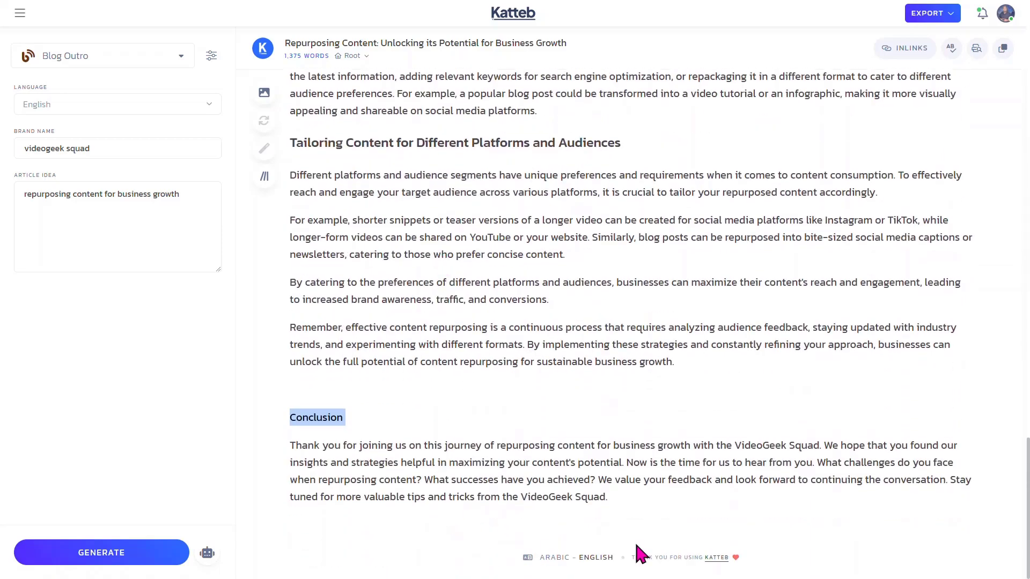
pyautogui.click(314, 389)
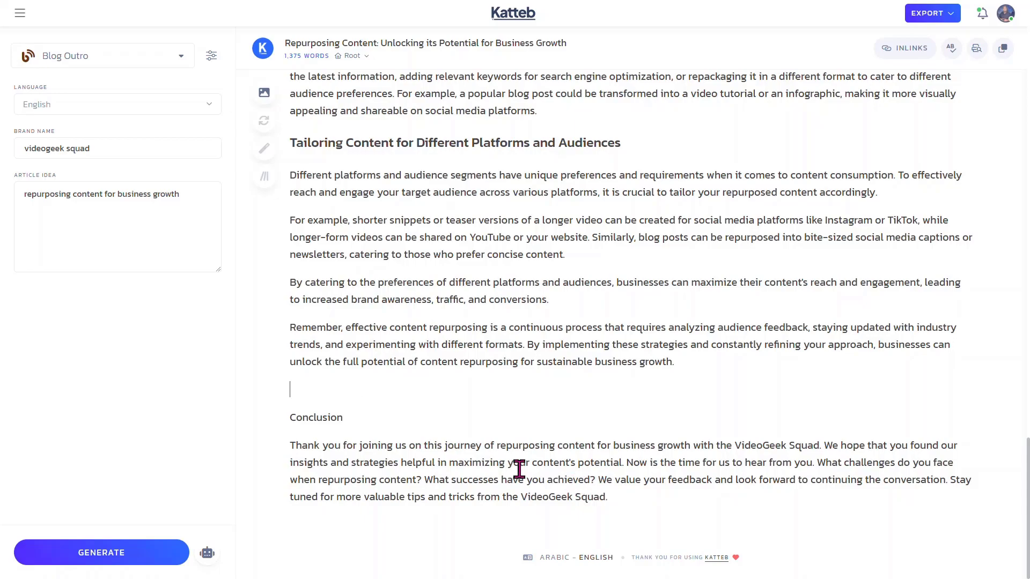
pyautogui.scroll(10, 455, 348)
pyautogui.scroll(15, 456, 347)
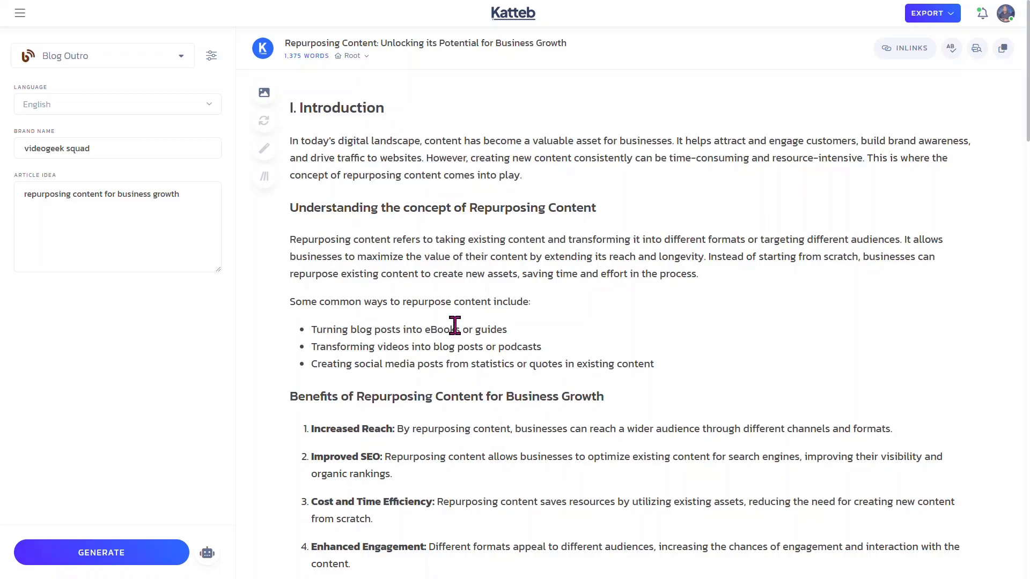
pyautogui.scroll(-20, 404, 330)
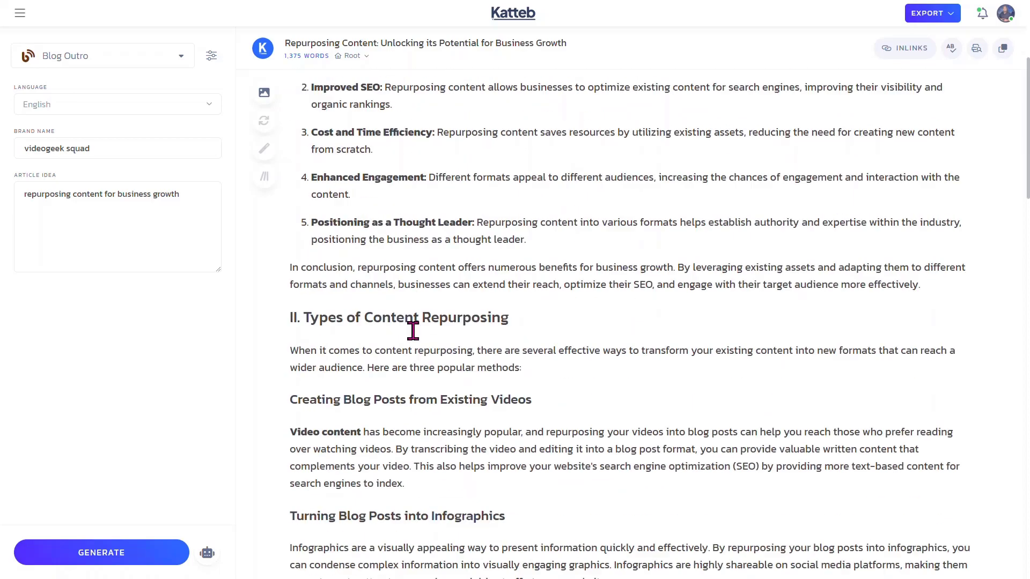
pyautogui.scroll(13, 415, 331)
pyautogui.scroll(15, 415, 331)
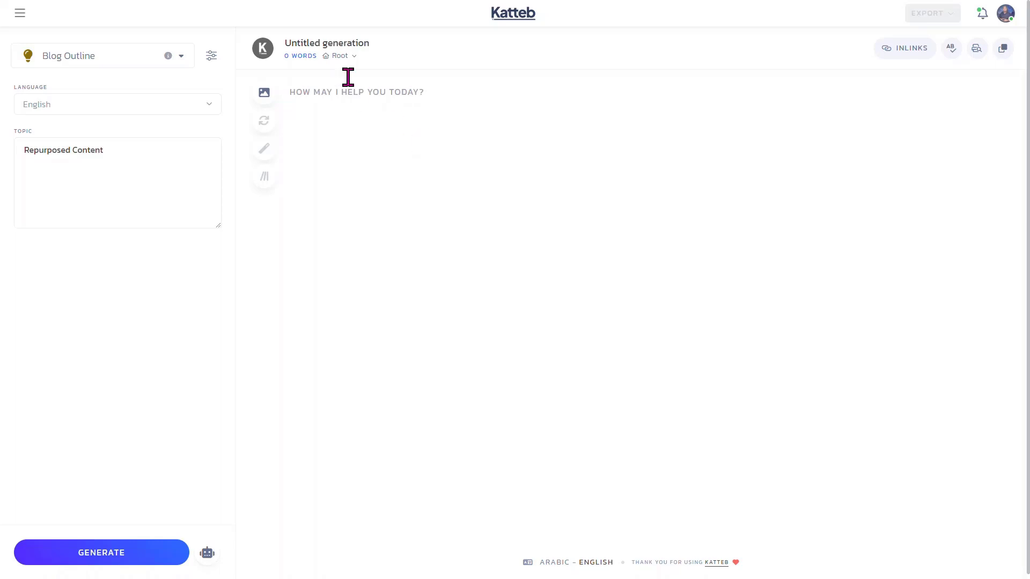
# Step: Rename the untitled generation "Repurpose Outline" and generate a blog outline on the topic "Repurposed Content"
pyautogui.click(388, 41)
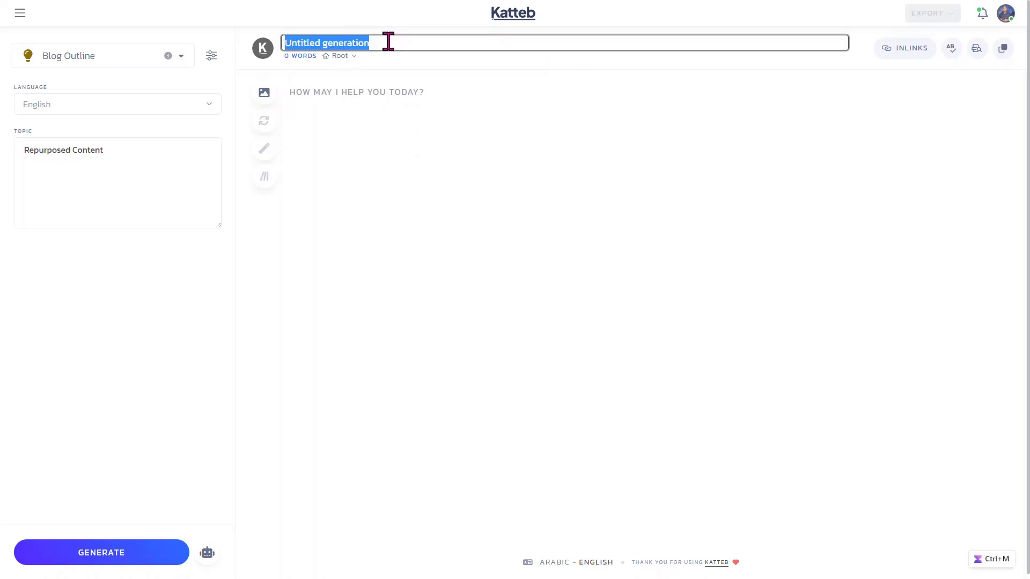
pyautogui.write('Re')
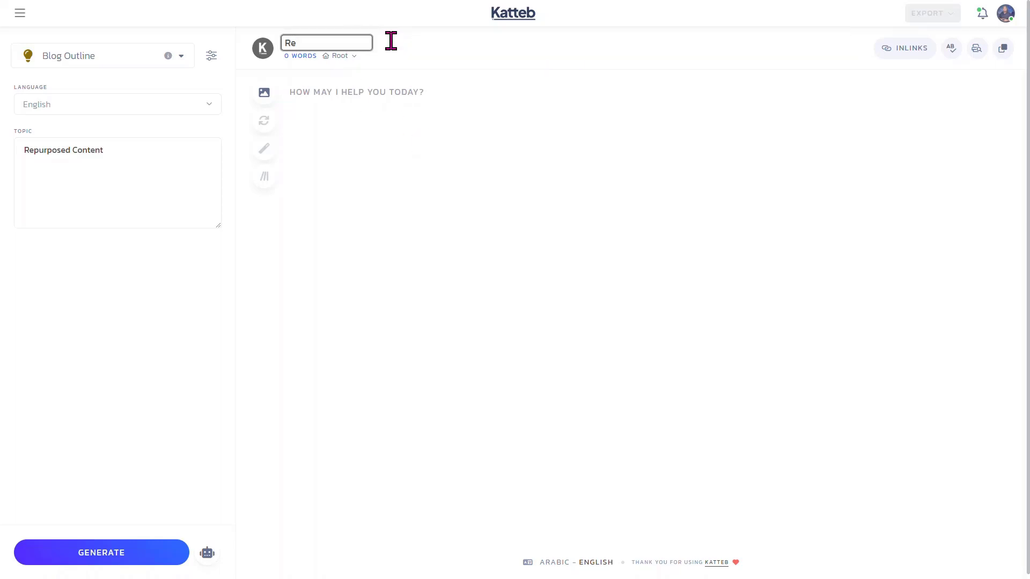
pyautogui.write('purpose Outline')
pyautogui.click(429, 174)
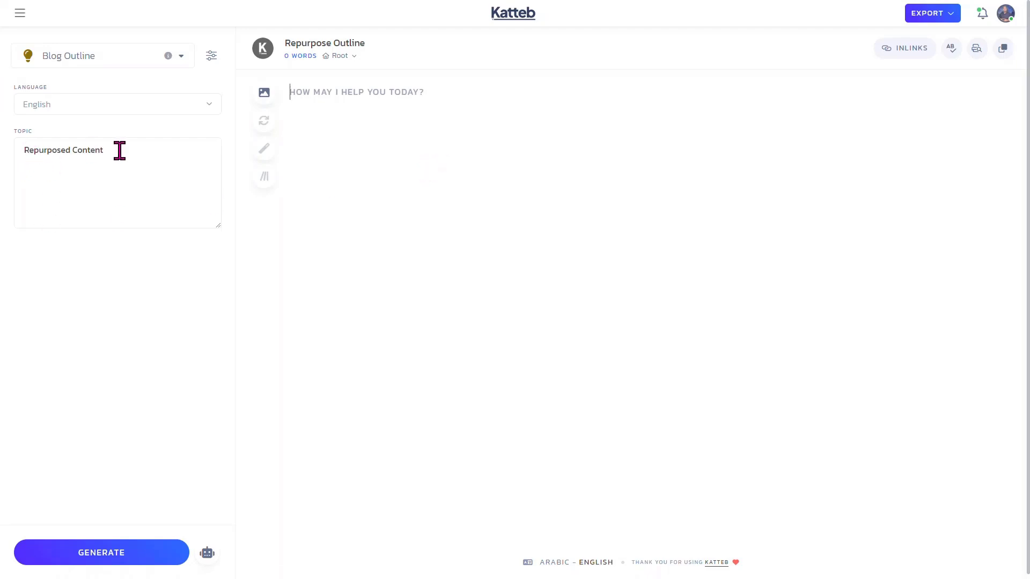
pyautogui.click(117, 556)
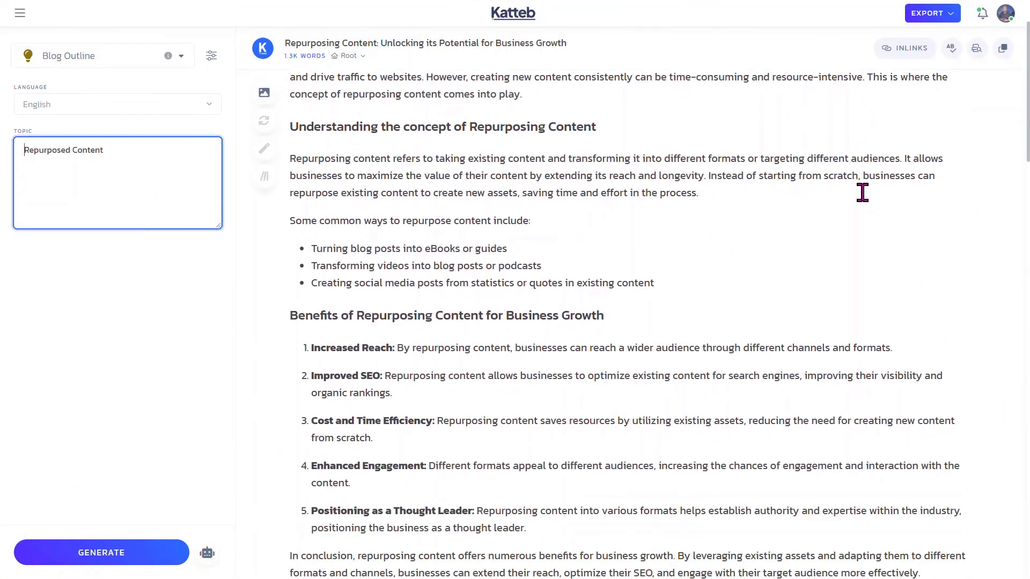
# Step: Review the "Repurposing Content: Unlocking its Potential for Business Growth" article through to its Conclusion
pyautogui.scroll(-10, 862, 191)
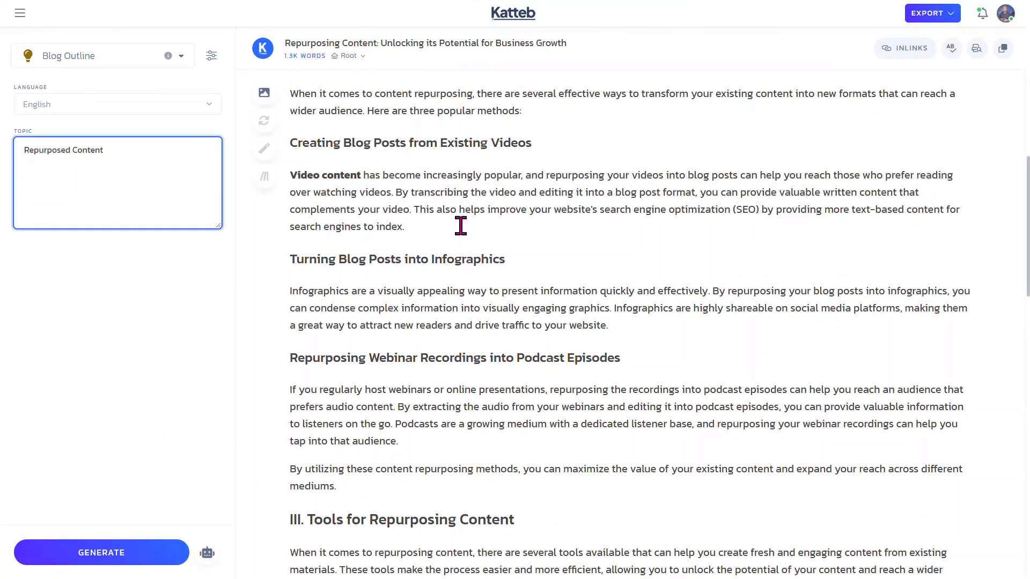
pyautogui.scroll(-20, 617, 285)
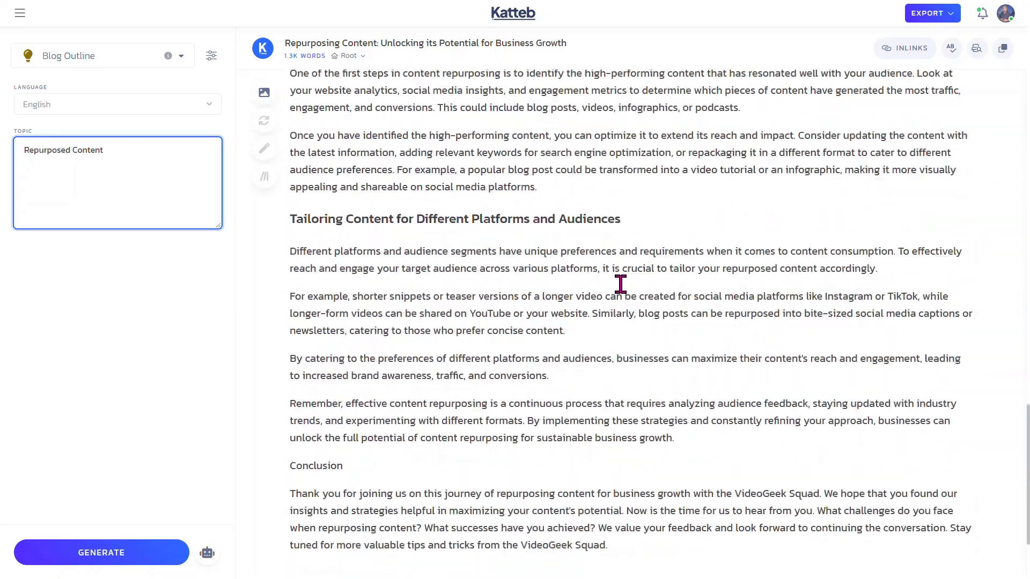
pyautogui.scroll(-2, 621, 284)
pyautogui.scroll(20, 621, 284)
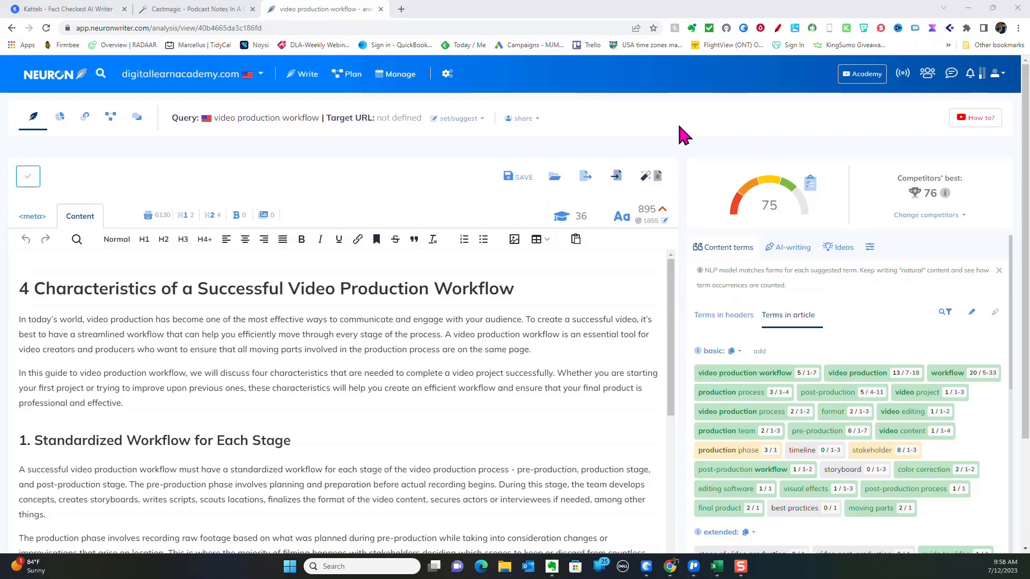
# Step: Examine the basic and extended content terms for "video production workflow" and skim the article through its Use of Proper Tools section
pyautogui.scroll(-3, 691, 123)
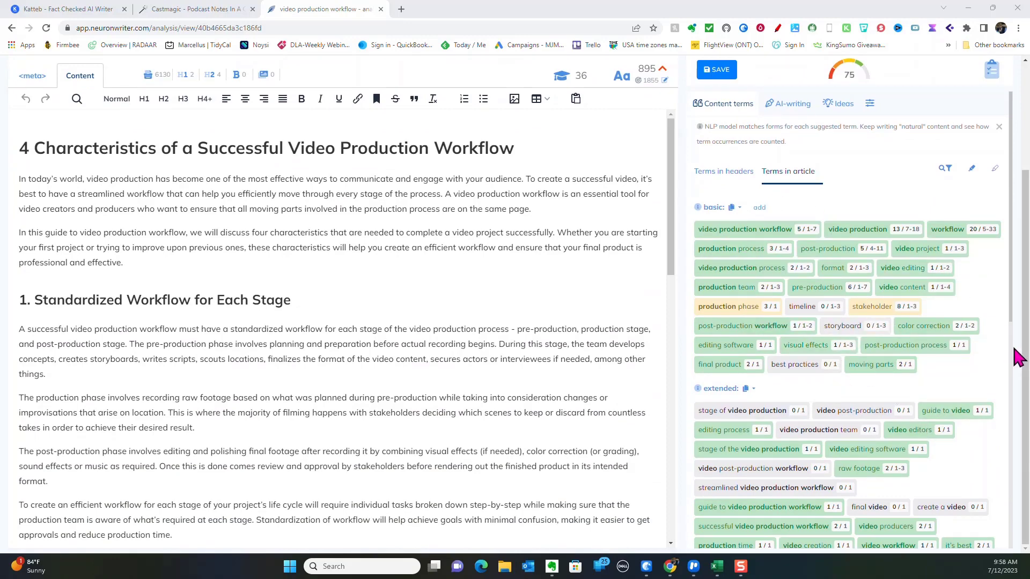
pyautogui.scroll(-9, 992, 352)
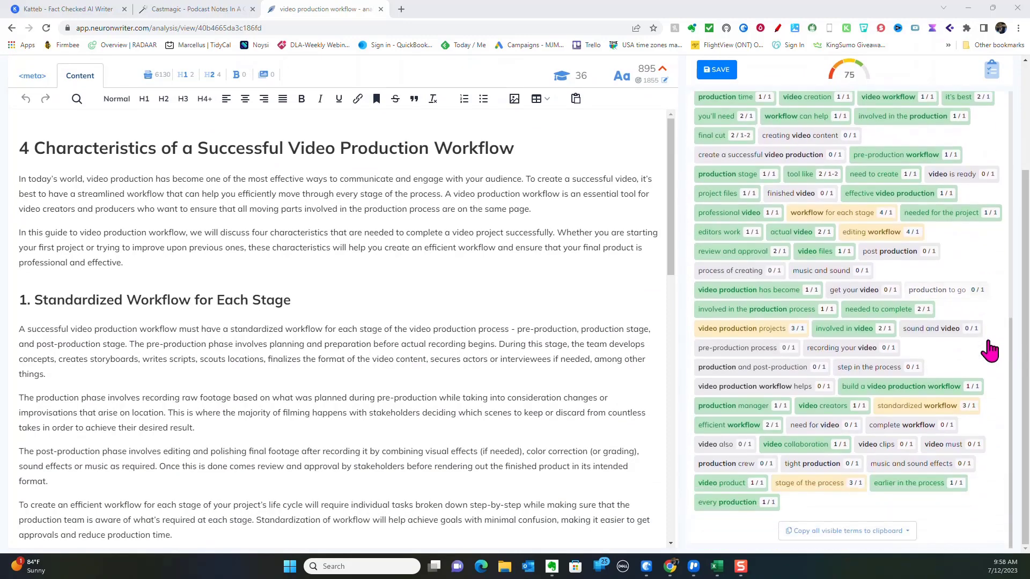
pyautogui.scroll(10, 992, 351)
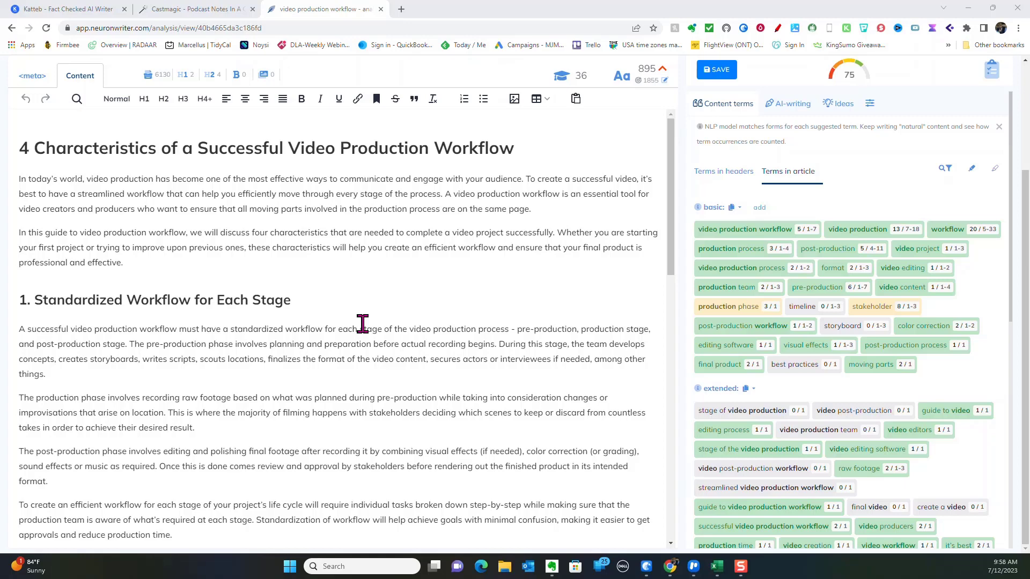
pyautogui.scroll(3, 362, 323)
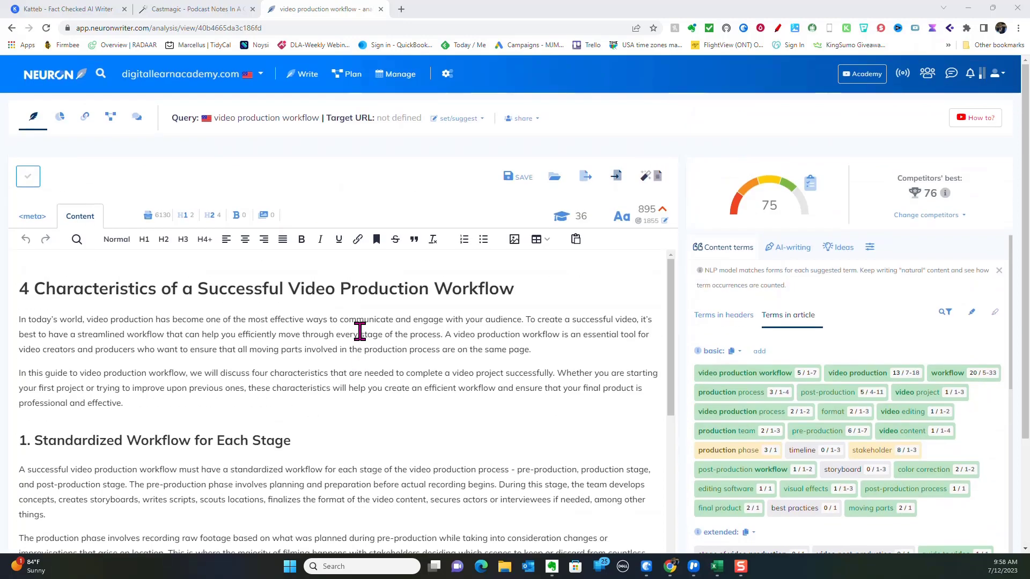
pyautogui.scroll(-1, 359, 331)
pyautogui.scroll(-15, 359, 331)
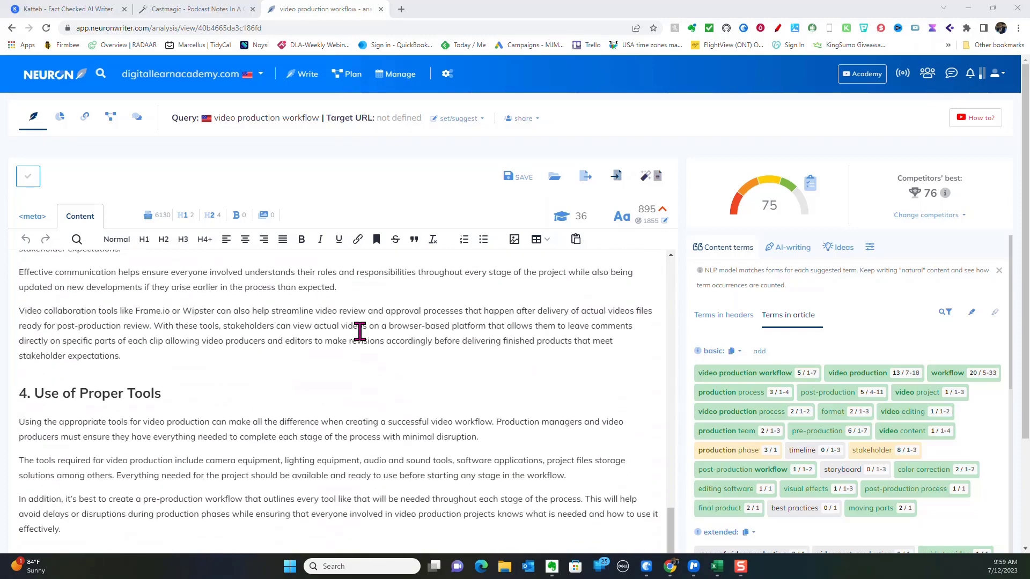
pyautogui.scroll(14, 359, 331)
pyautogui.scroll(2, 359, 331)
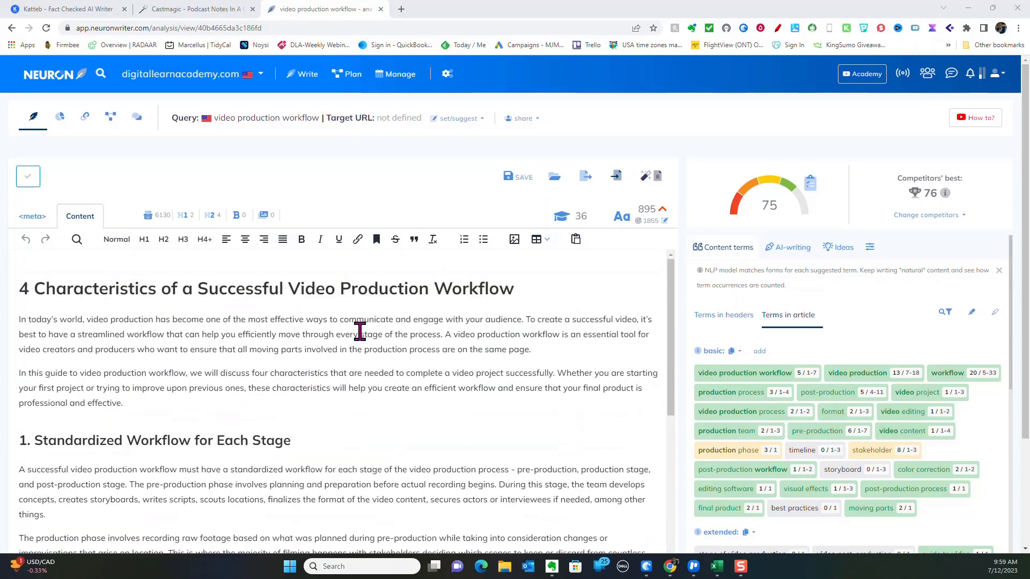
# Step: Switch to Katteb and review the repurposing article down to its Tools for Repurposing Content section
pyautogui.click(67, 9)
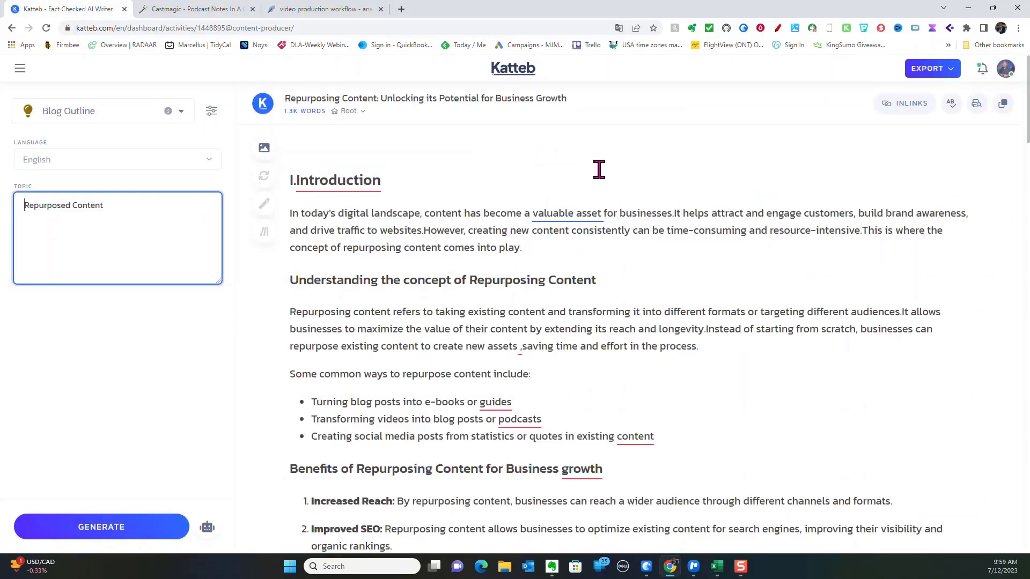
pyautogui.scroll(-20, 603, 170)
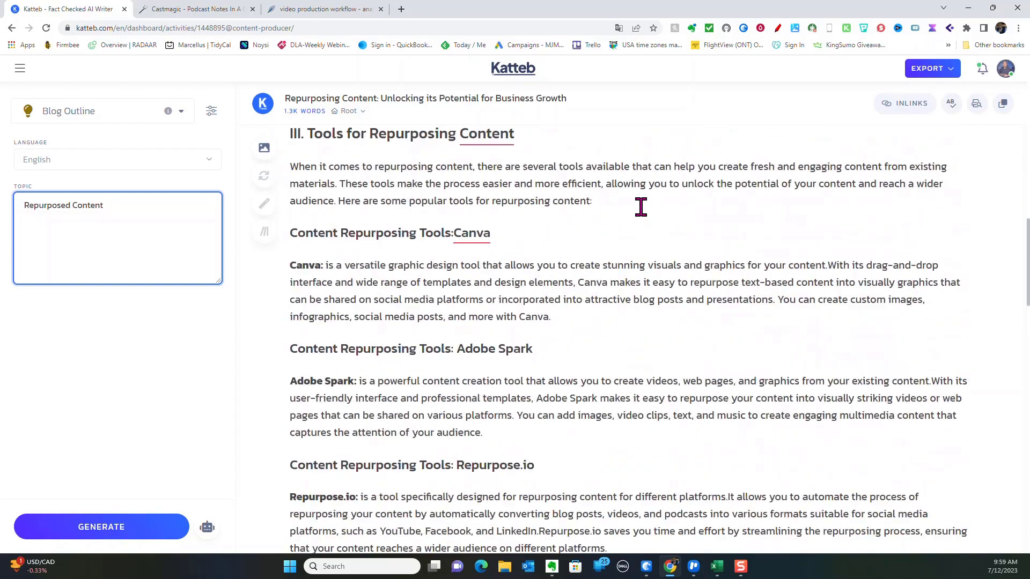
pyautogui.scroll(-1, 641, 207)
# Step: Return to NeuronWriter, check the article's term usage and its readability and word count benchmarks, and read down to the Conclusion
pyautogui.click(322, 9)
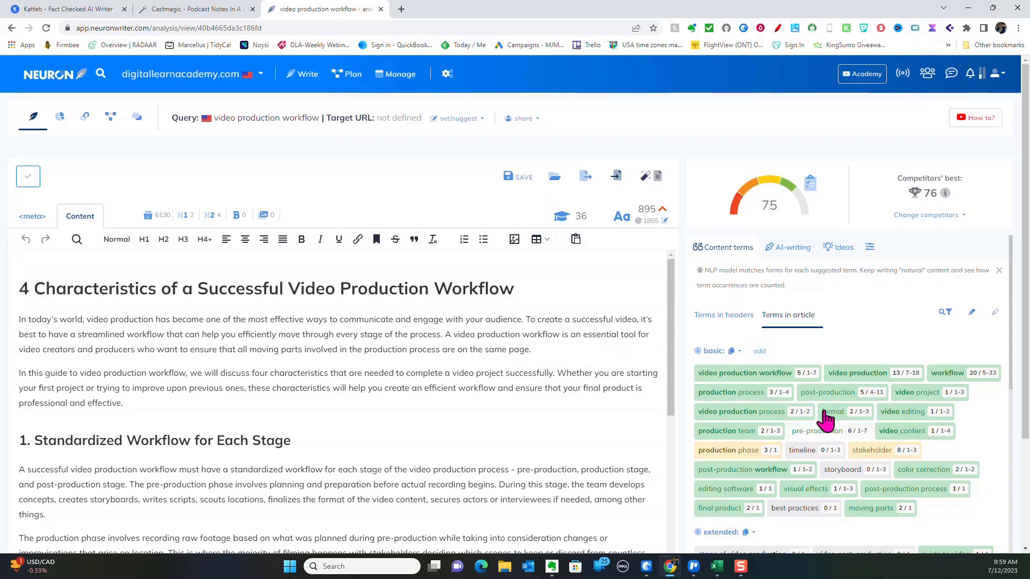
pyautogui.scroll(-3, 821, 399)
pyautogui.scroll(3, 813, 372)
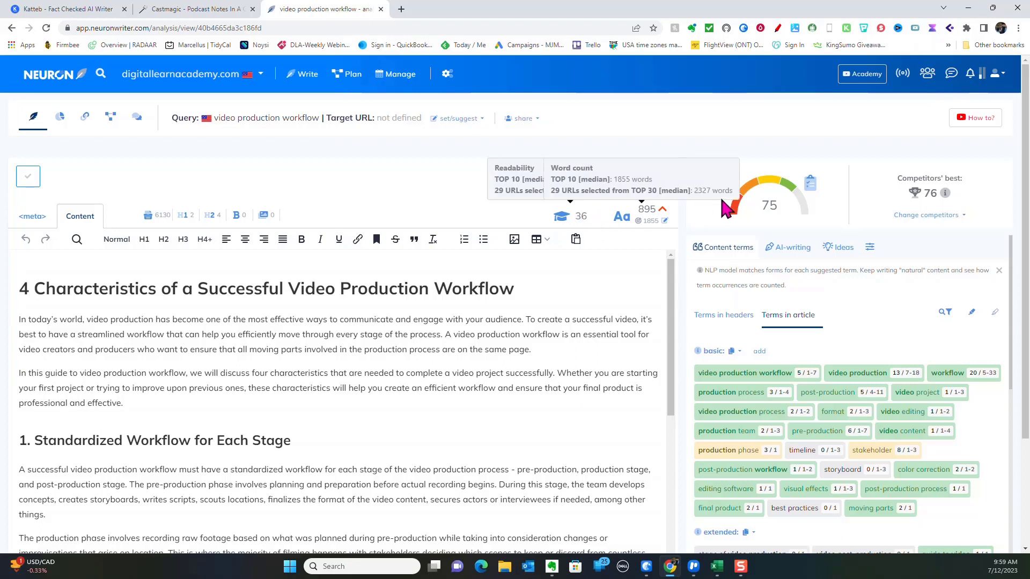
pyautogui.scroll(-8, 471, 401)
pyautogui.scroll(-5, 471, 402)
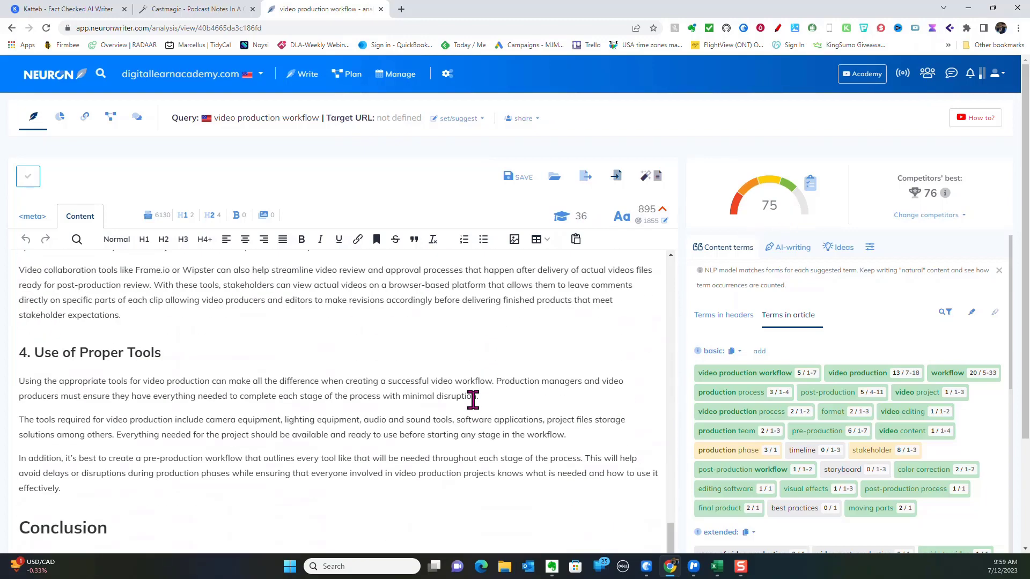
pyautogui.scroll(20, 471, 401)
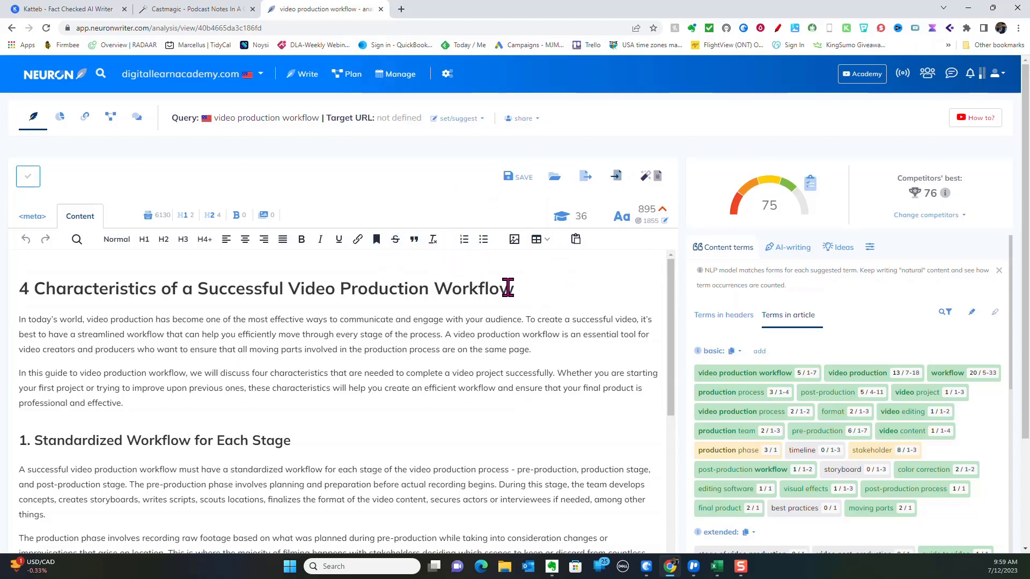
# Step: Compare the Katteb repurposing article with the video production workflow article in NeuronWriter, ending back in Katteb
pyautogui.click(69, 9)
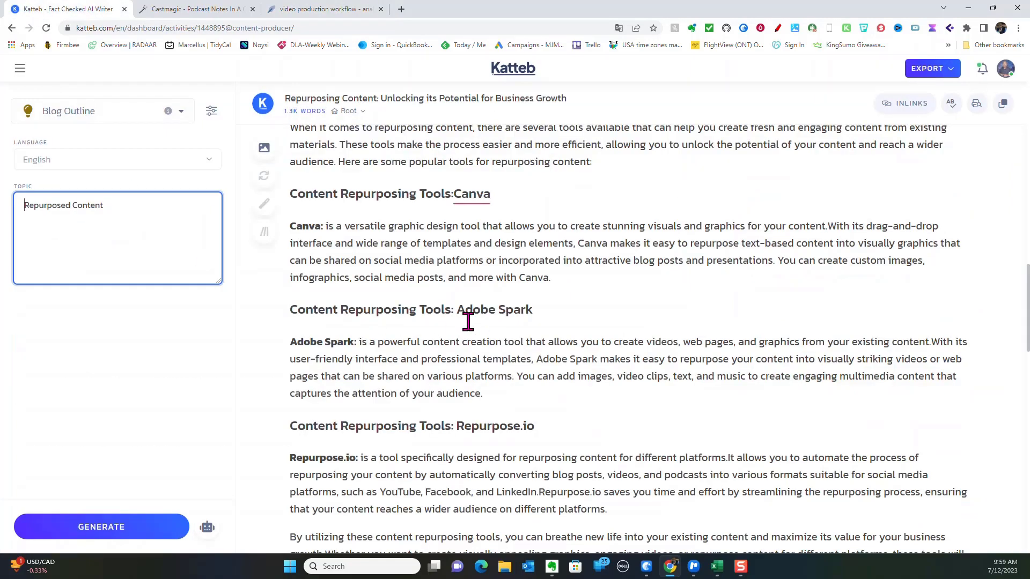
pyautogui.click(322, 13)
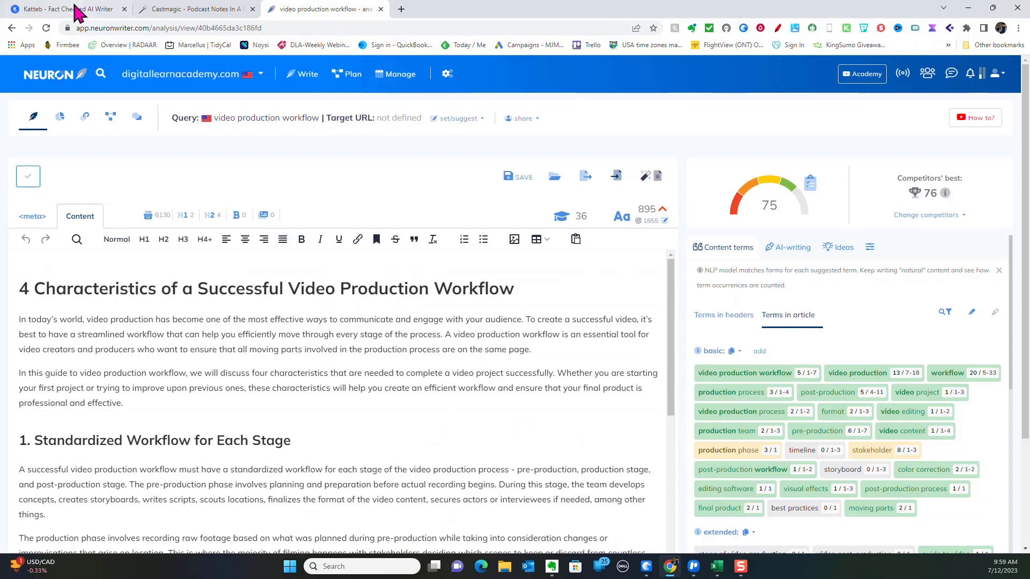
pyautogui.click(74, 9)
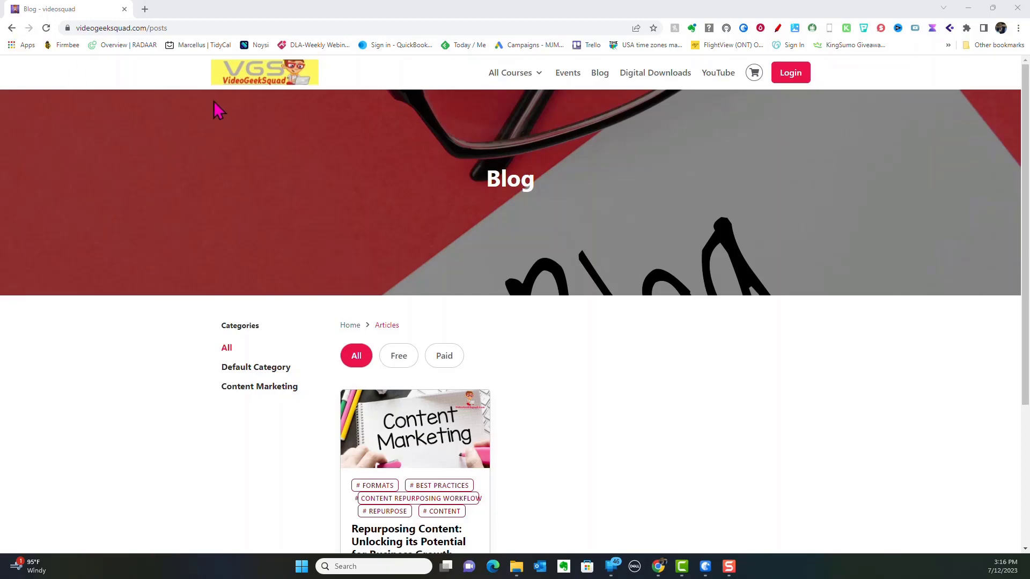
# Step: Open the "Repurposing Content: Unlocking its Potential for Business Growth" post on the VideoGeekSquad blog and review its infographic and benefits through Tools for Repurposing Content
pyautogui.scroll(-3, 422, 185)
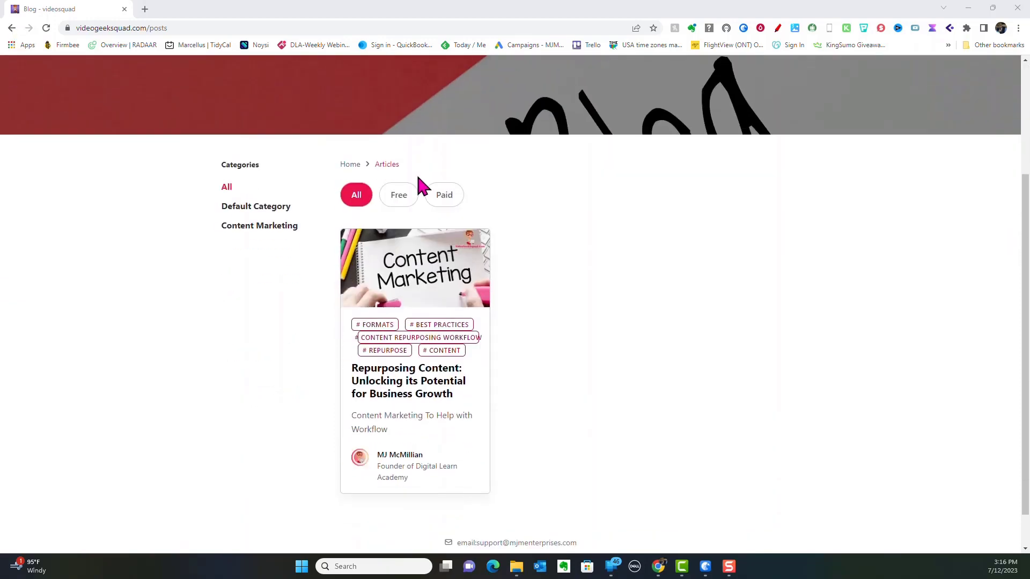
pyautogui.click(408, 393)
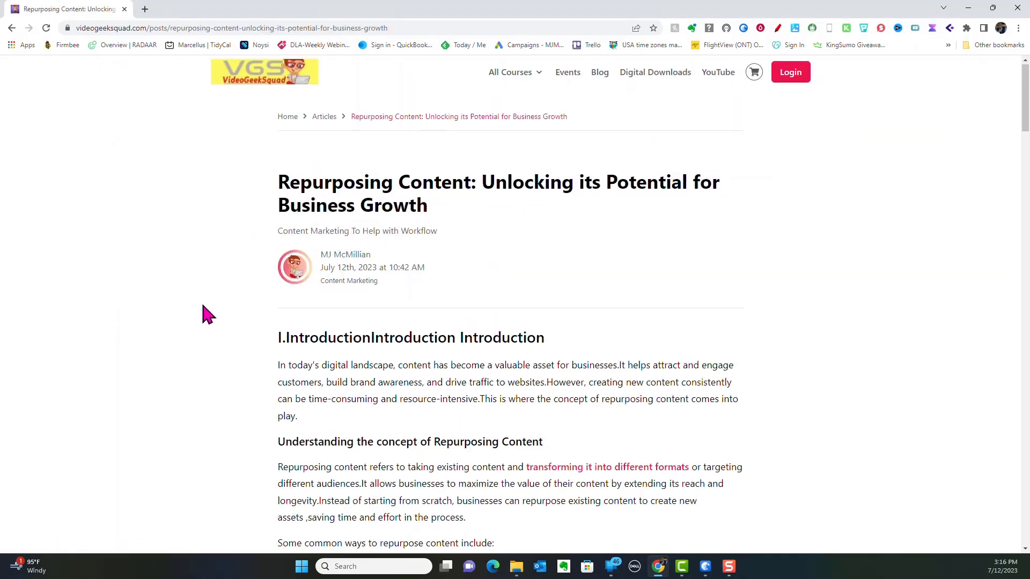
pyautogui.scroll(-3, 202, 310)
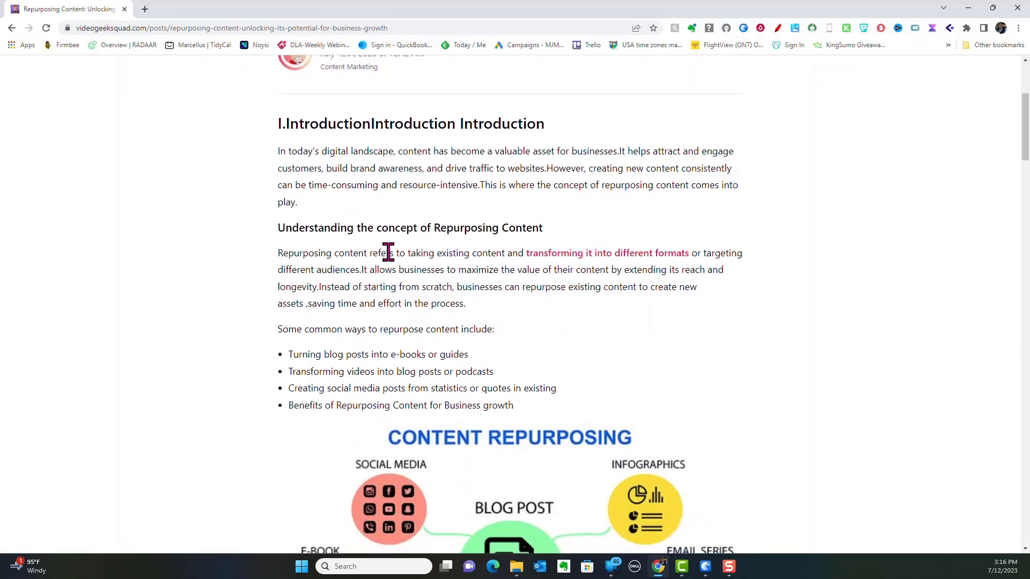
pyautogui.scroll(-3, 354, 246)
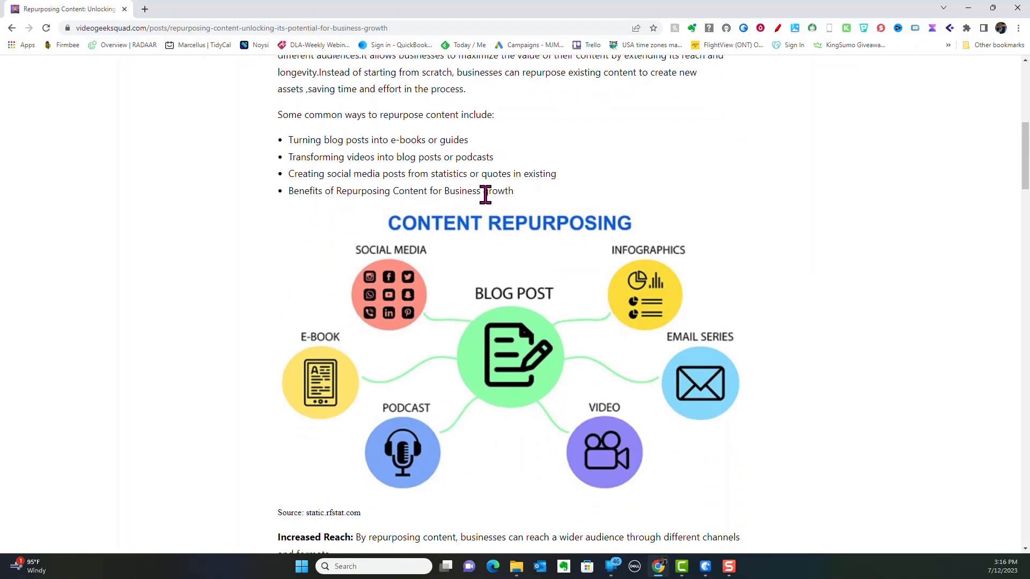
pyautogui.scroll(-4, 437, 287)
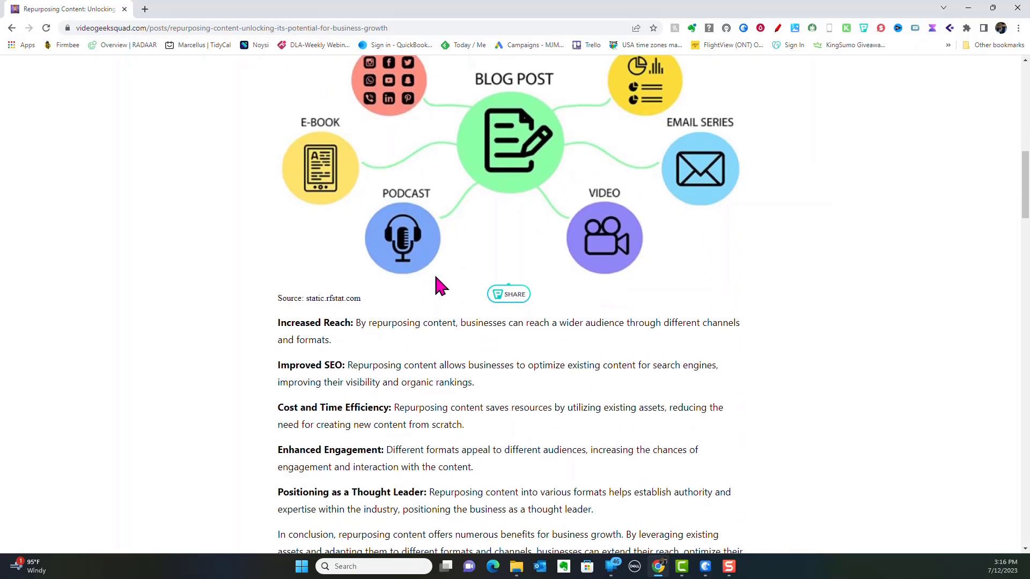
pyautogui.scroll(-1, 276, 292)
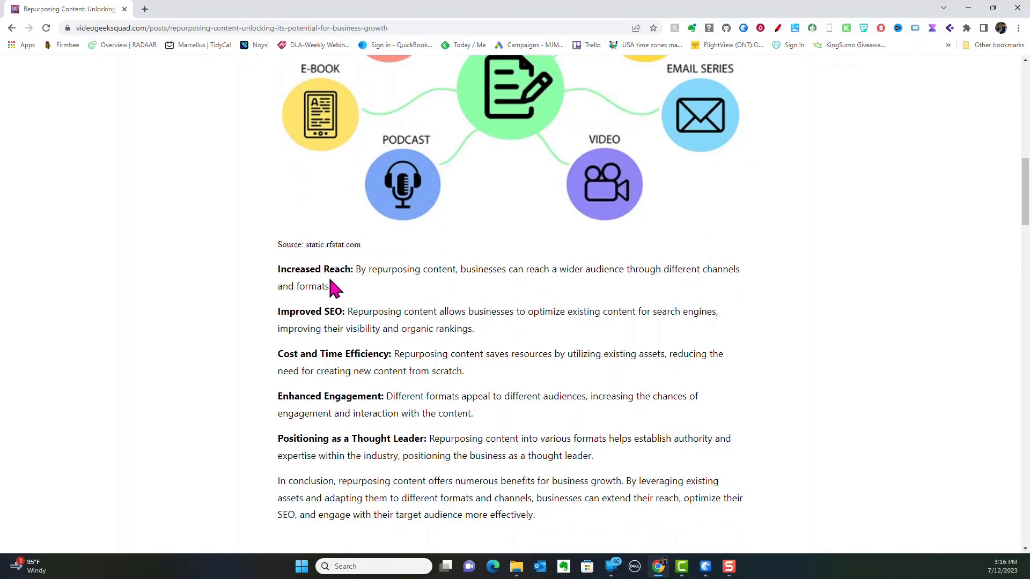
pyautogui.scroll(-17, 331, 289)
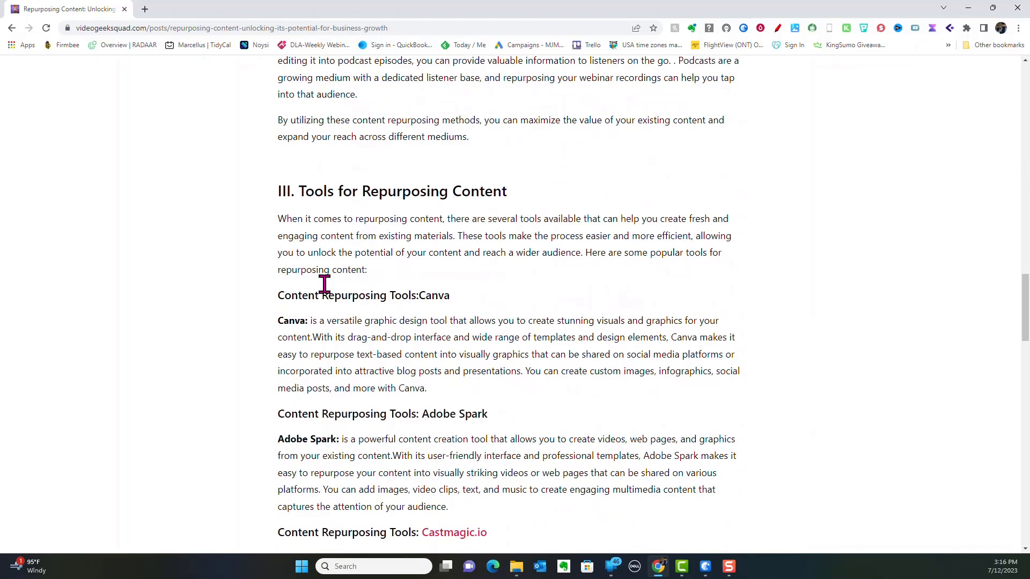
# Step: Examine the published post's internal links, Castmagic.io section and embedded video, strategies, Conclusion and tags, and return to its title
pyautogui.scroll(5, 325, 285)
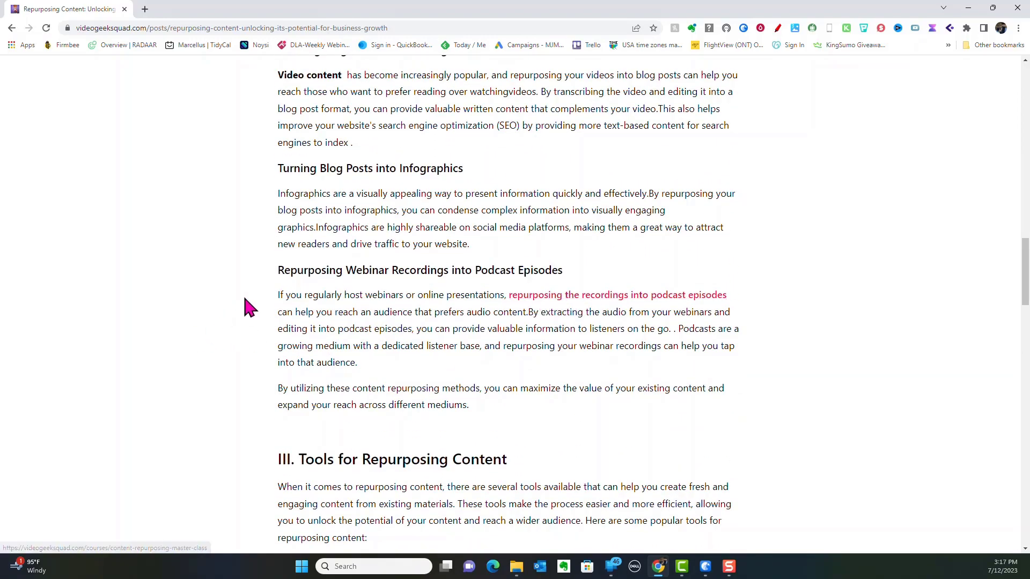
pyautogui.scroll(-12, 245, 298)
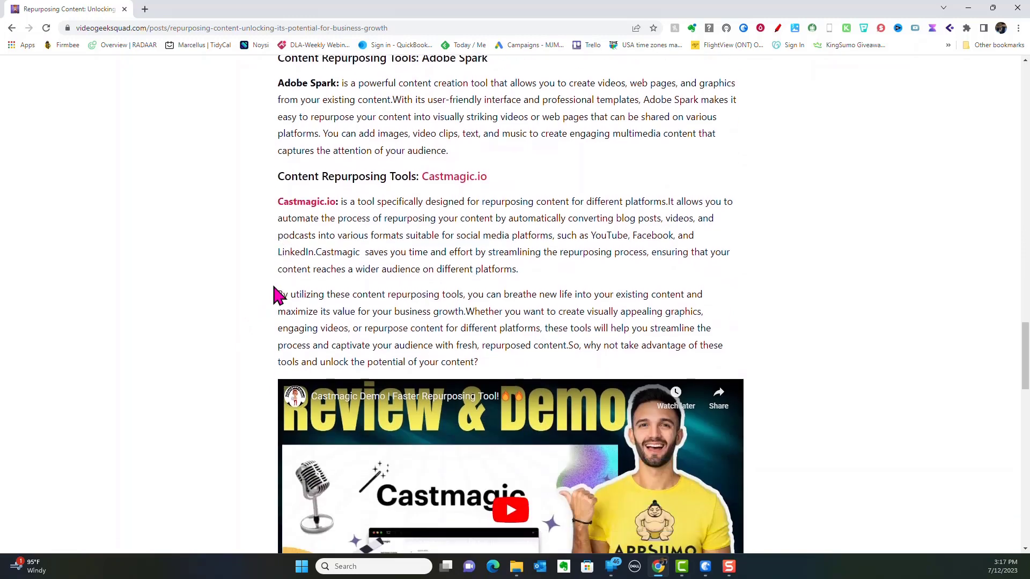
pyautogui.scroll(-2, 275, 293)
pyautogui.scroll(3, 396, 253)
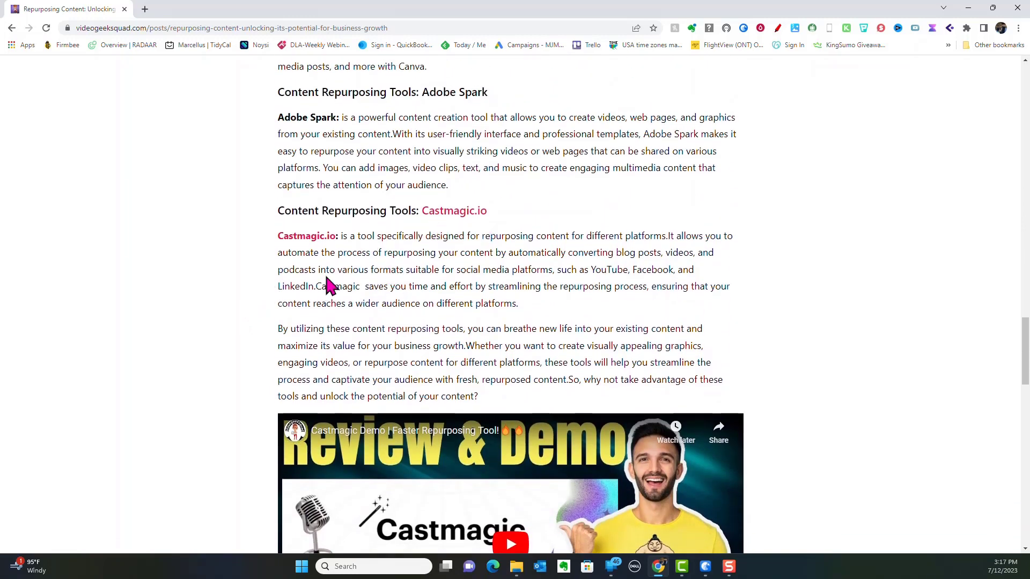
pyautogui.scroll(-4, 258, 295)
pyautogui.scroll(-5, 241, 298)
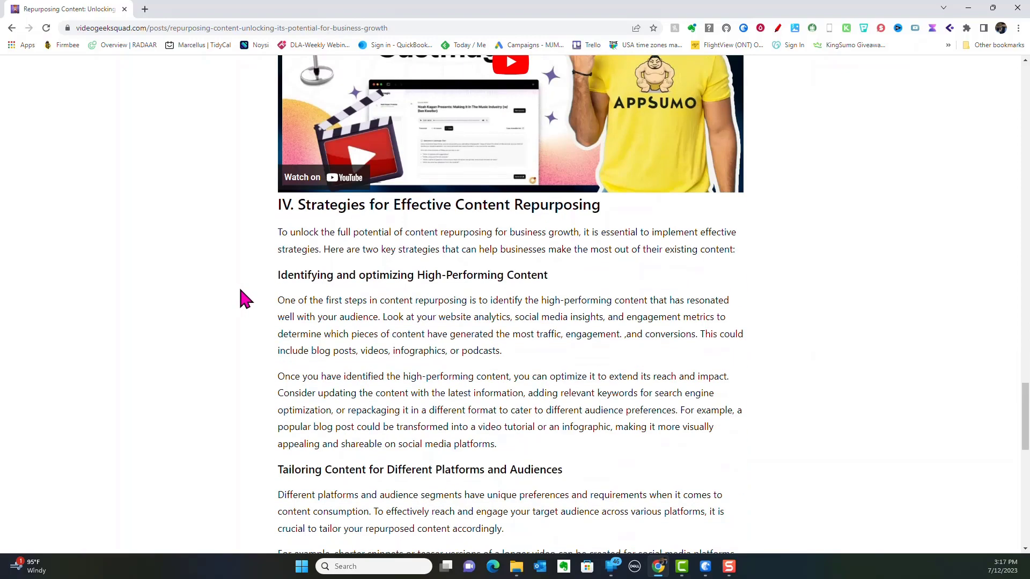
pyautogui.scroll(-8, 241, 293)
pyautogui.scroll(-1, 370, 284)
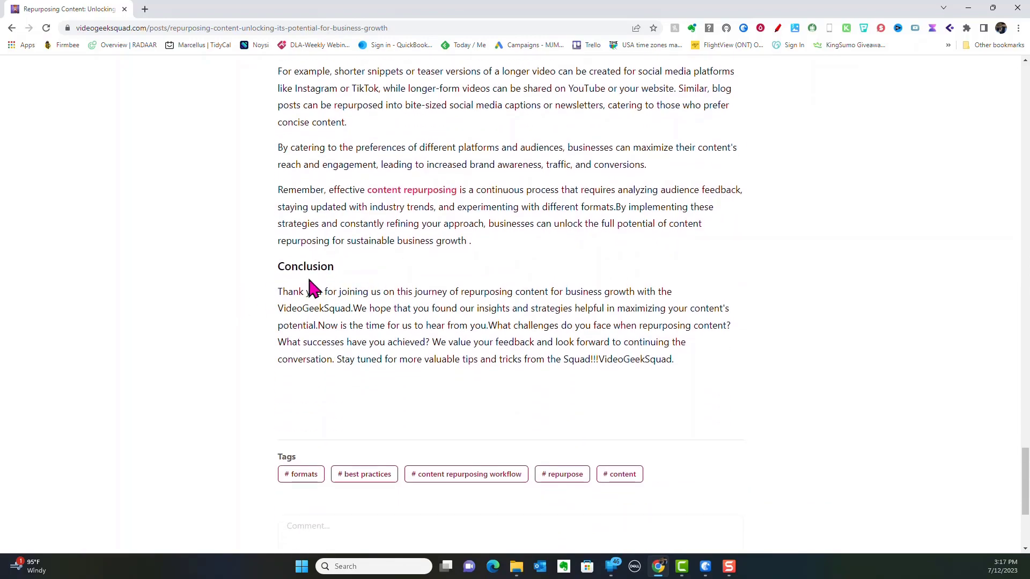
pyautogui.scroll(-3, 314, 290)
pyautogui.scroll(20, 314, 290)
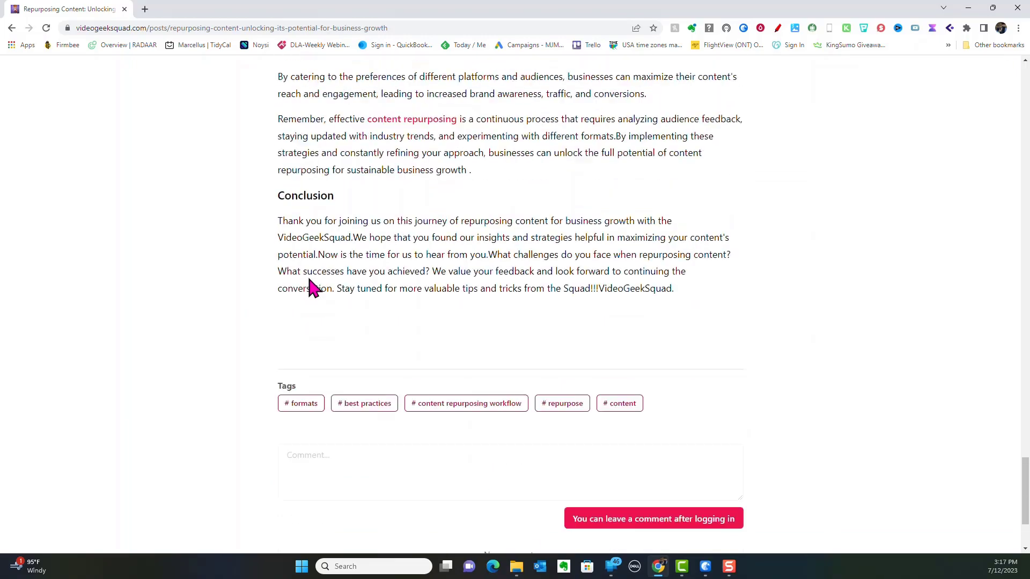
pyautogui.scroll(20, 314, 290)
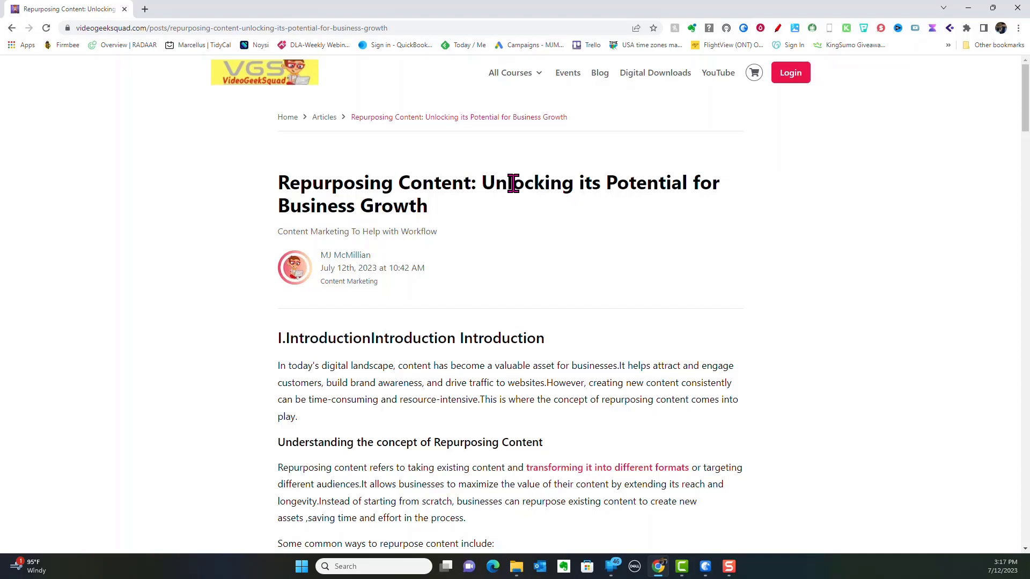
# Step: Read through the published repurposing post again, from the introduction to the strategies for different platforms and audiences
pyautogui.scroll(-5, 550, 290)
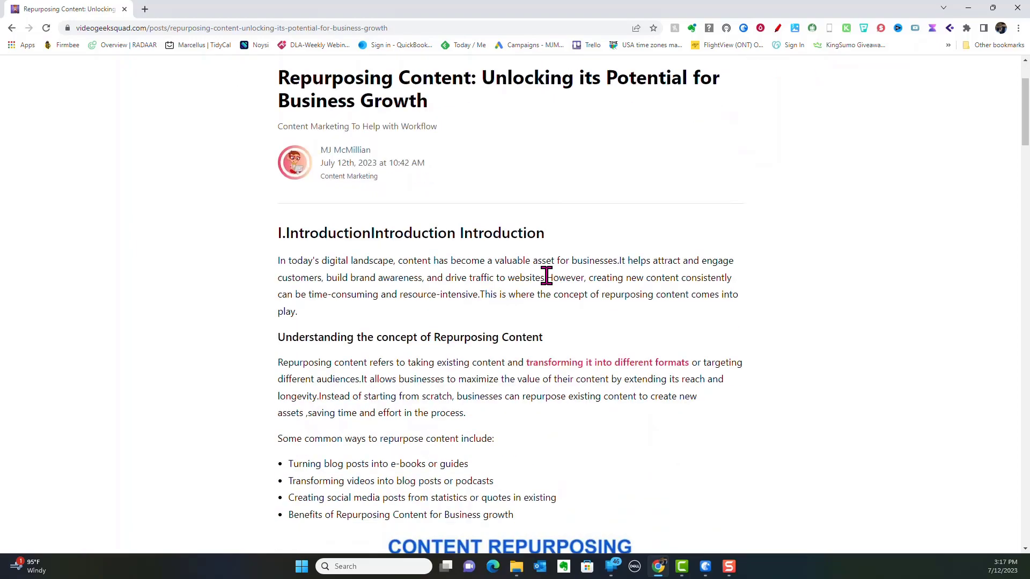
pyautogui.scroll(-12, 547, 277)
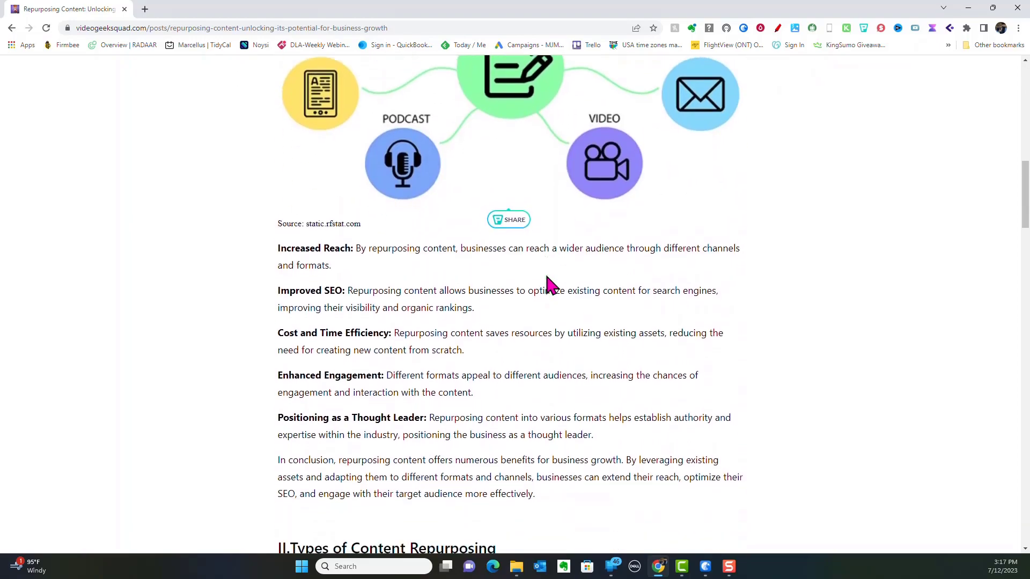
pyautogui.scroll(-13, 549, 281)
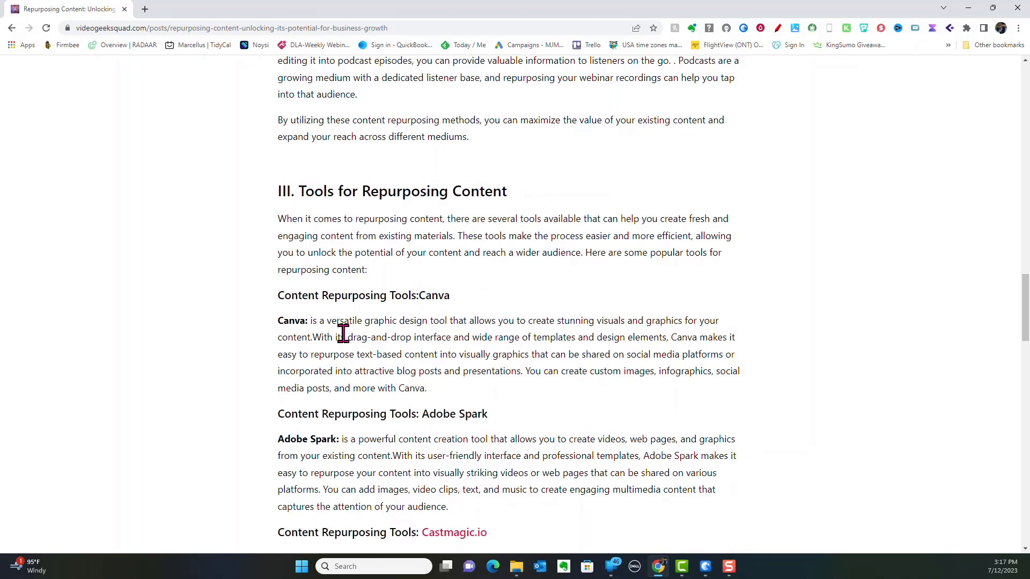
pyautogui.scroll(-20, 452, 322)
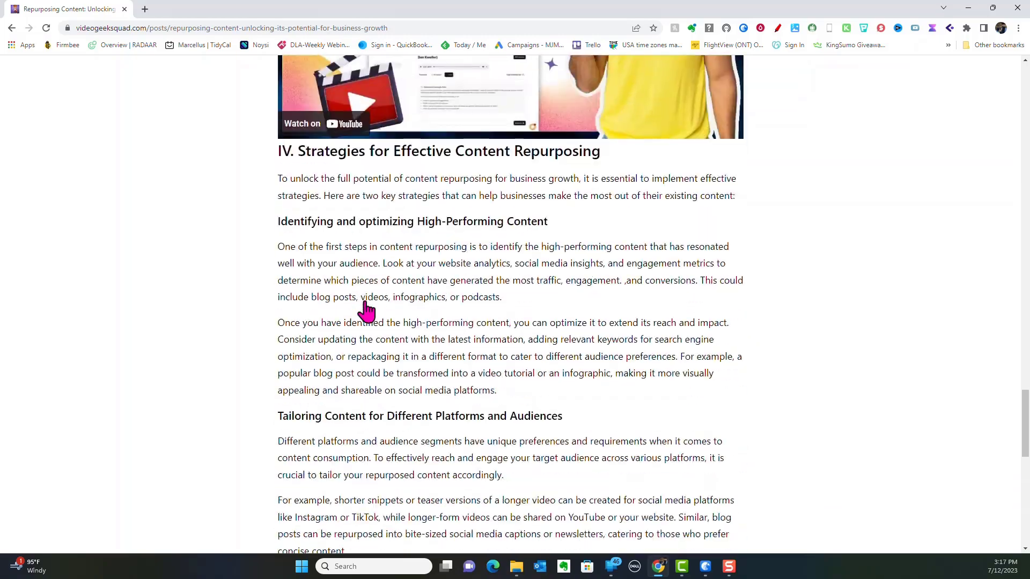
pyautogui.scroll(-6, 408, 306)
pyautogui.scroll(15, 407, 299)
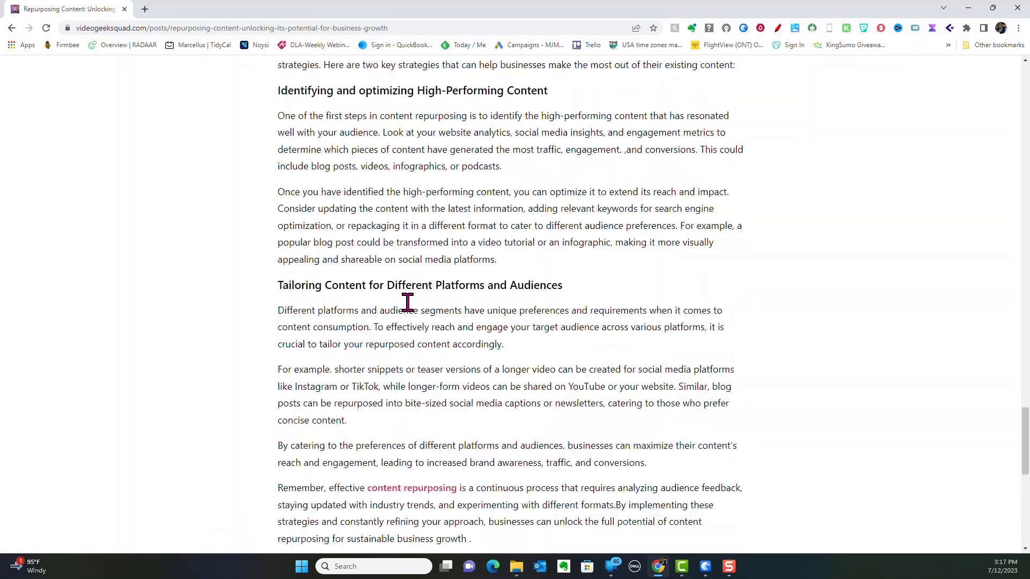
pyautogui.scroll(20, 408, 300)
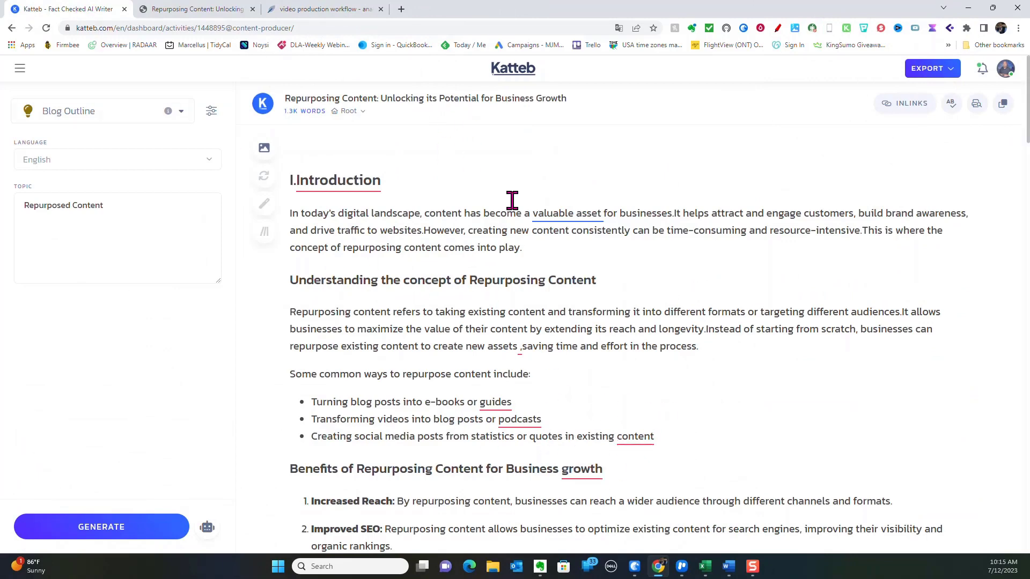
# Step: Check the NeuronWriter article once more, then return to Katteb and open the export options for the repurposing article
pyautogui.click(308, 10)
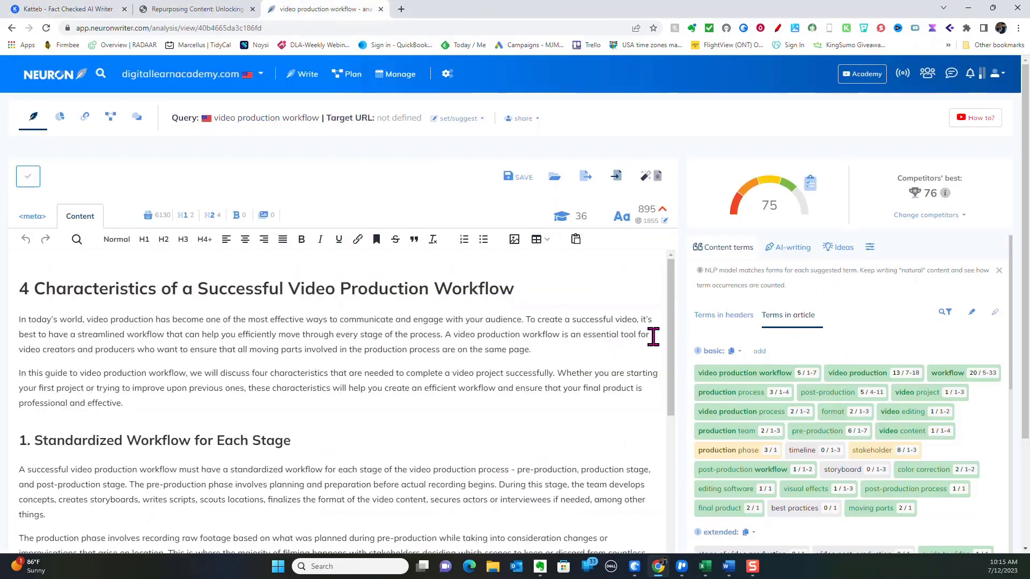
pyautogui.click(79, 10)
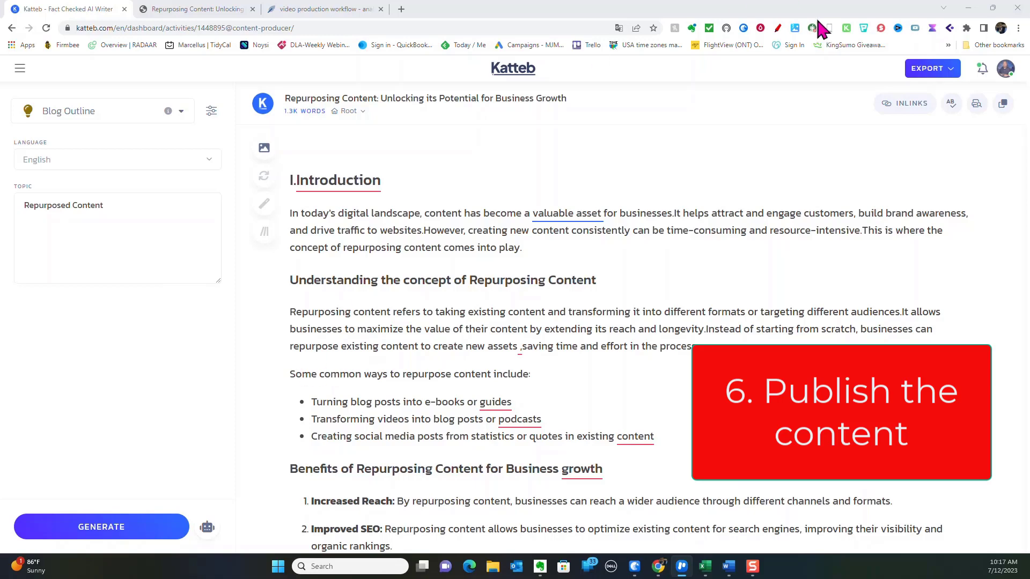
pyautogui.click(952, 74)
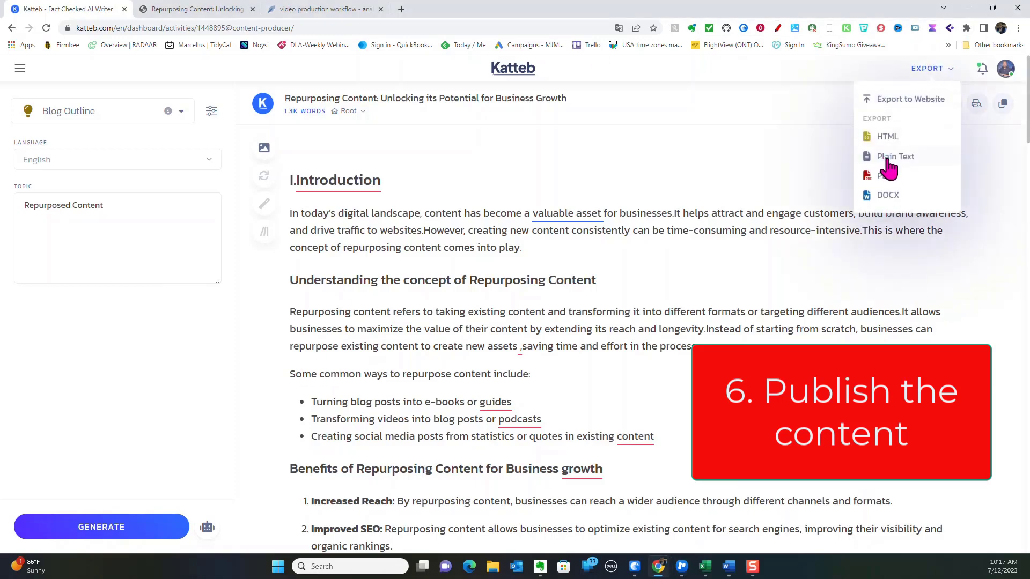